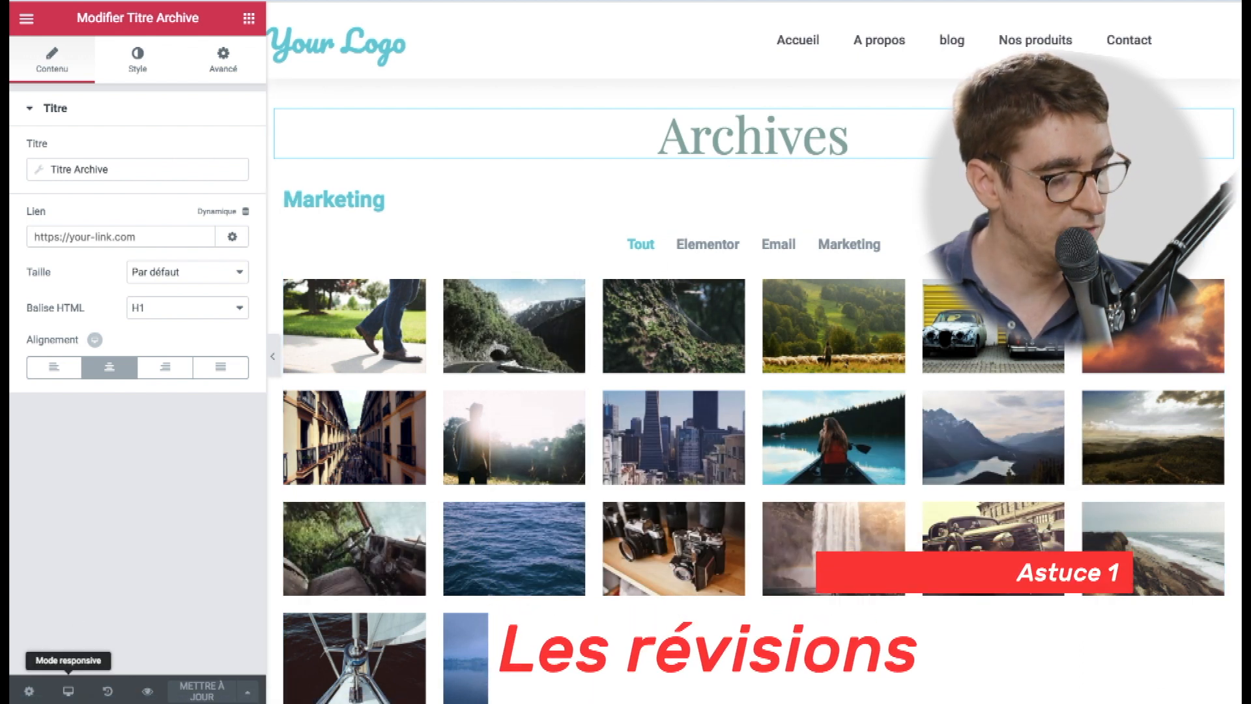
Step: Open the edit history and compare the page's recorded states, finishing on the "Colonne Retiré" state
{"action": "left_click", "coordinate": [108, 691]}
{"action": "left_click", "coordinate": [189, 156]}
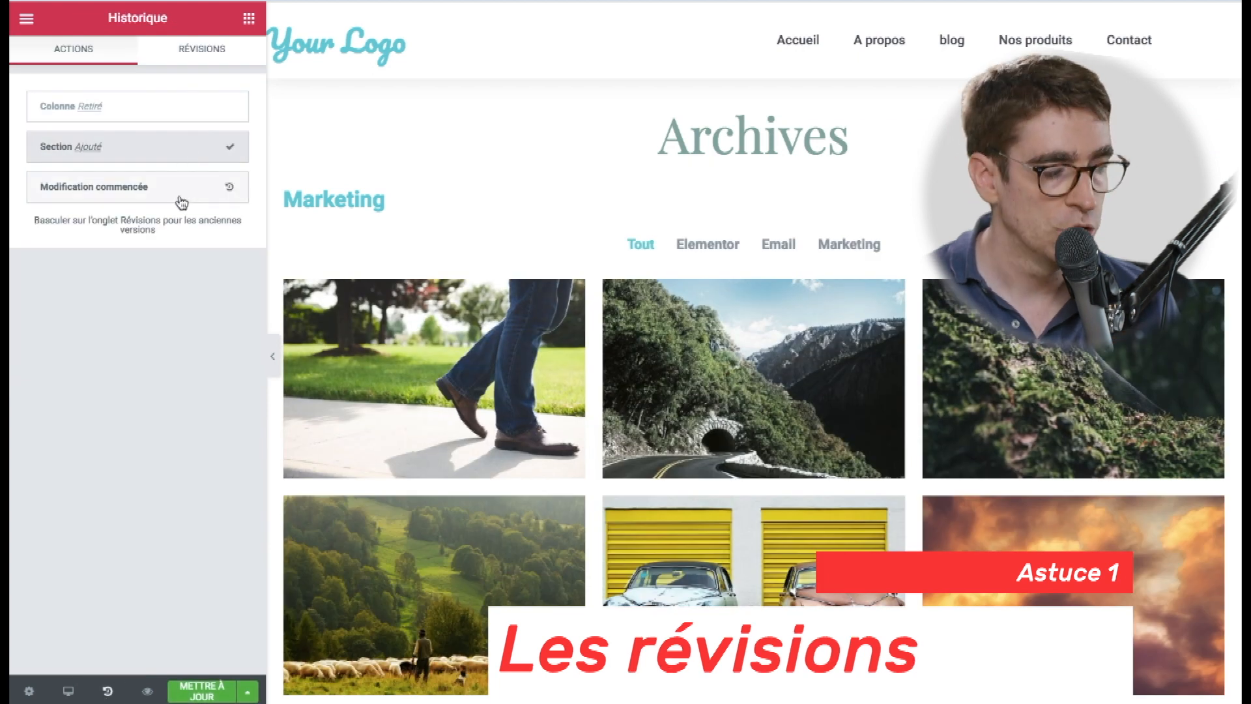
{"action": "left_click", "coordinate": [175, 121]}
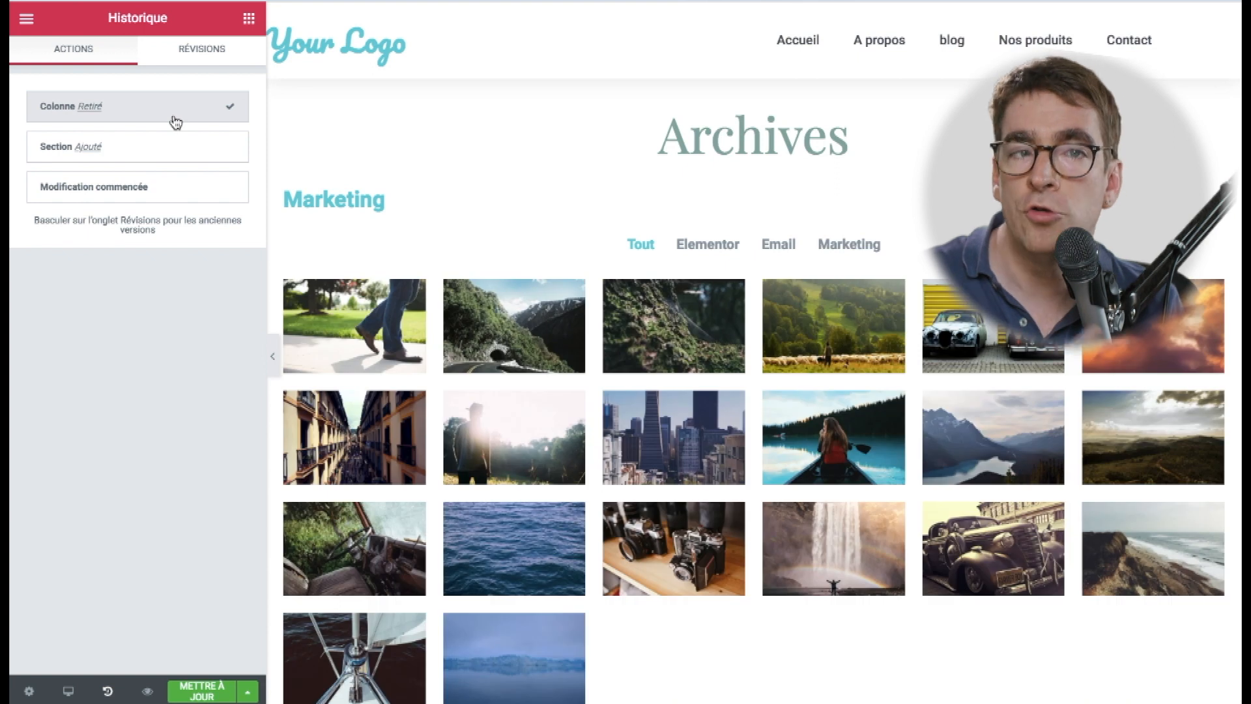
{"action": "left_click", "coordinate": [145, 187]}
{"action": "left_click", "coordinate": [155, 108]}
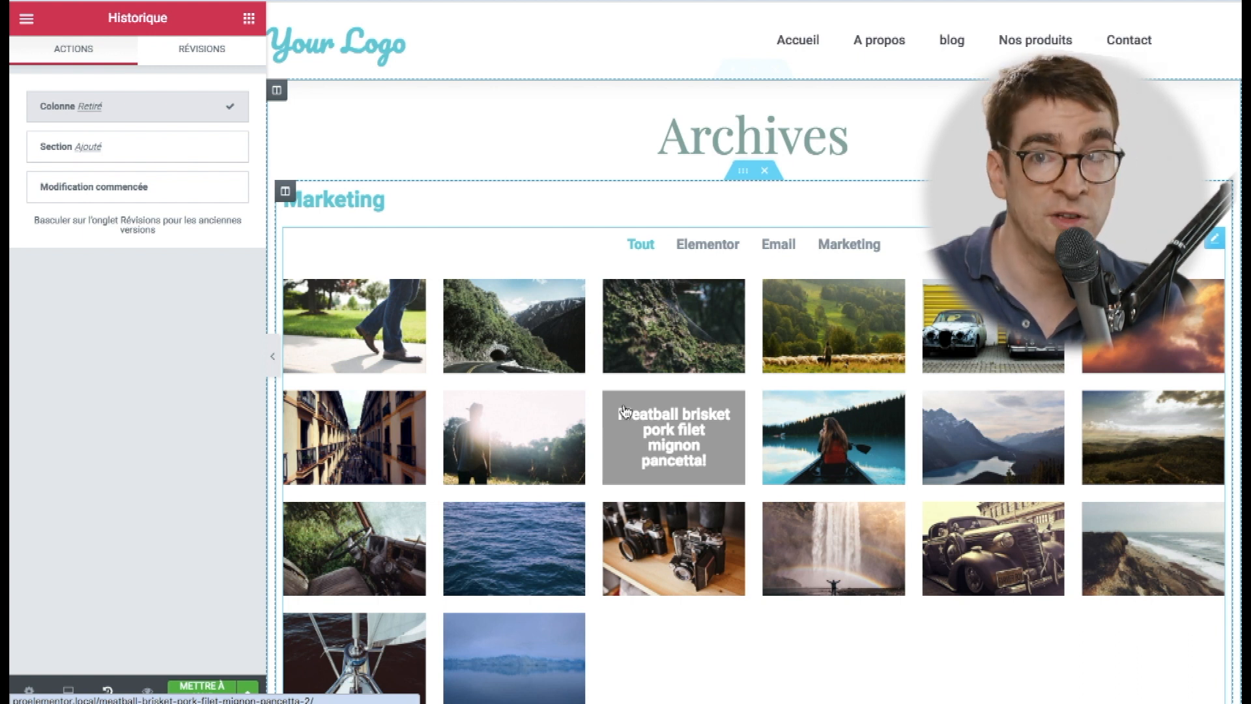
Step: Undo the last two changes so the page returns to its "Modification commencée" state
{"action": "key", "text": "ctrl+z"}
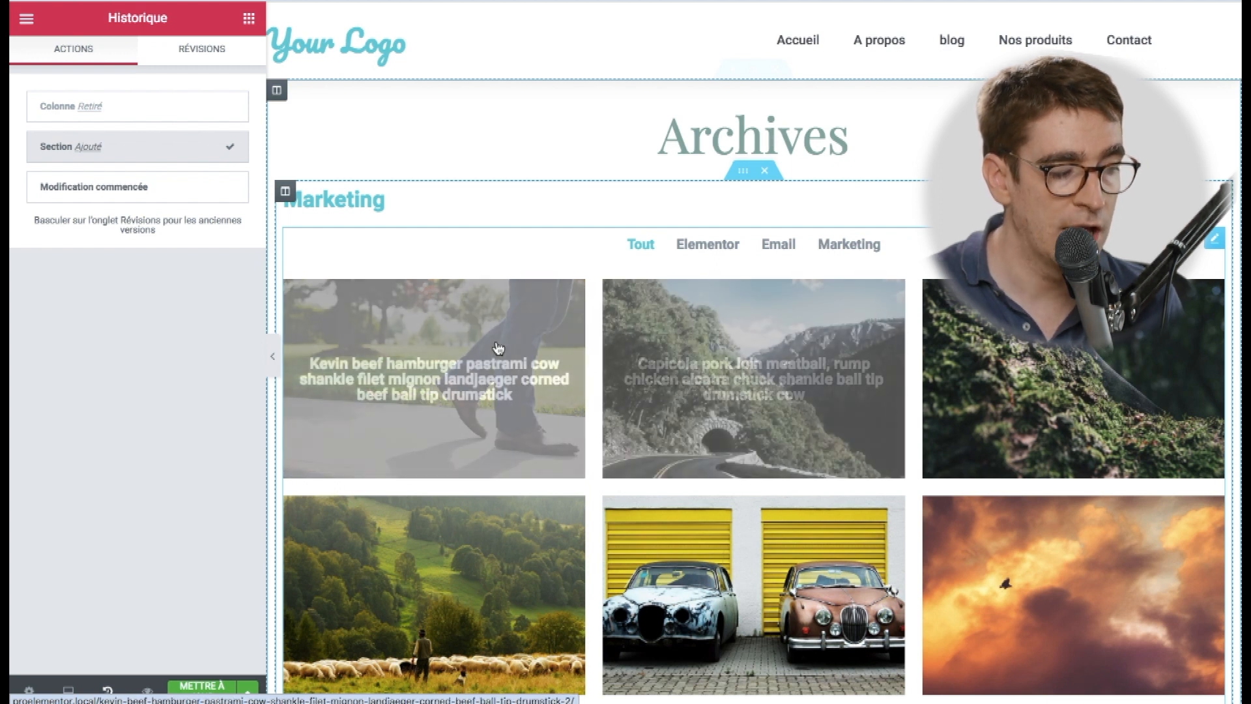
{"action": "key", "text": "ctrl+z"}
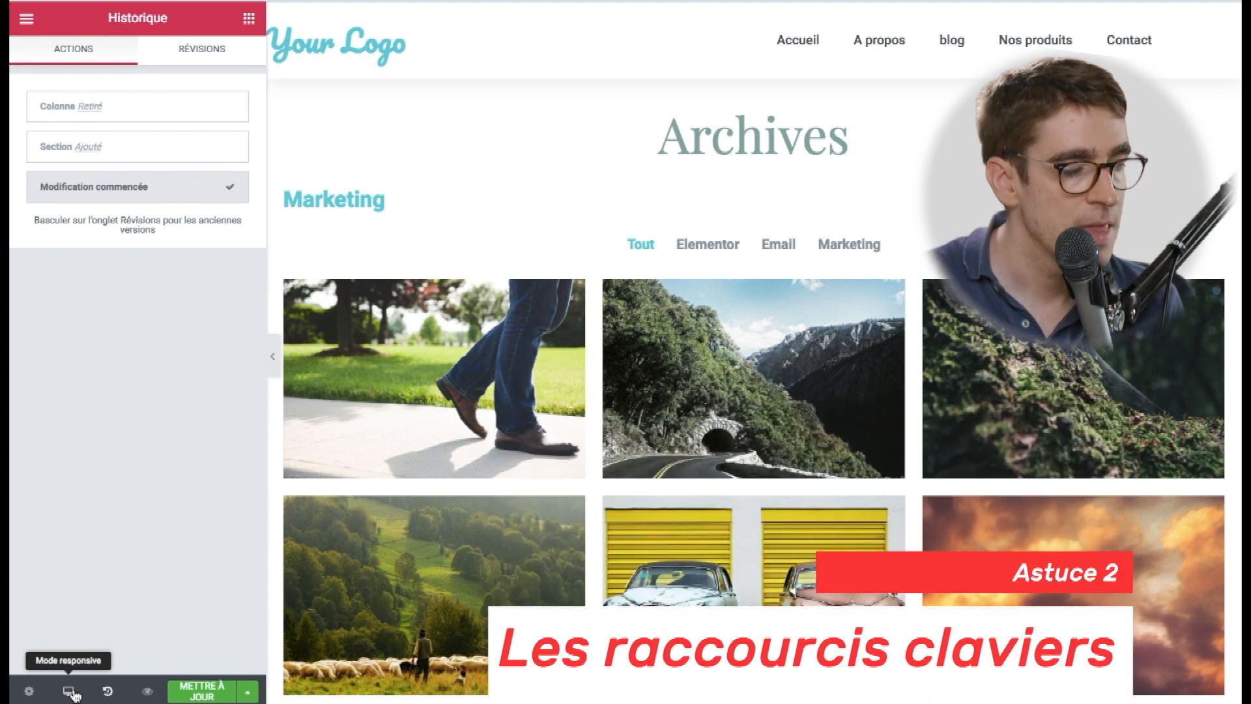
Step: Preview the archive page without the editing panel, look through its image gallery, and return to editing mode
{"action": "key", "text": "ctrl+p"}
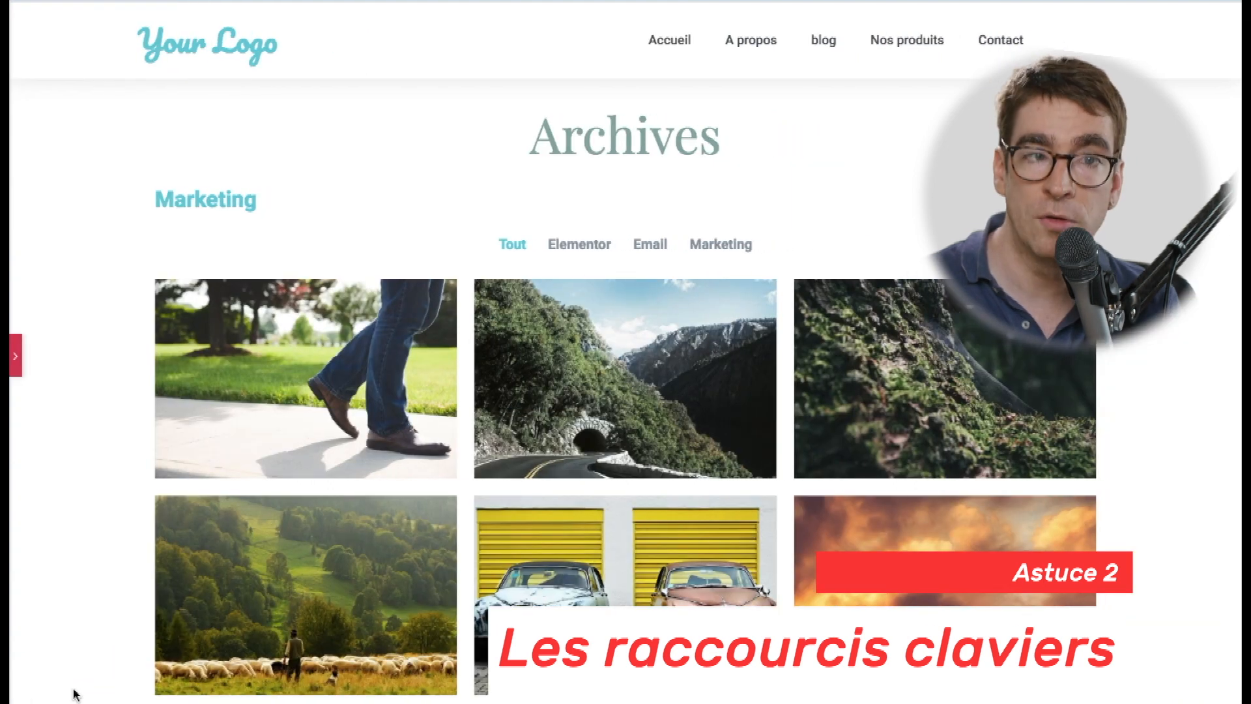
{"action": "scroll", "coordinate": [678, 589], "scroll_direction": "down", "scroll_amount": 10}
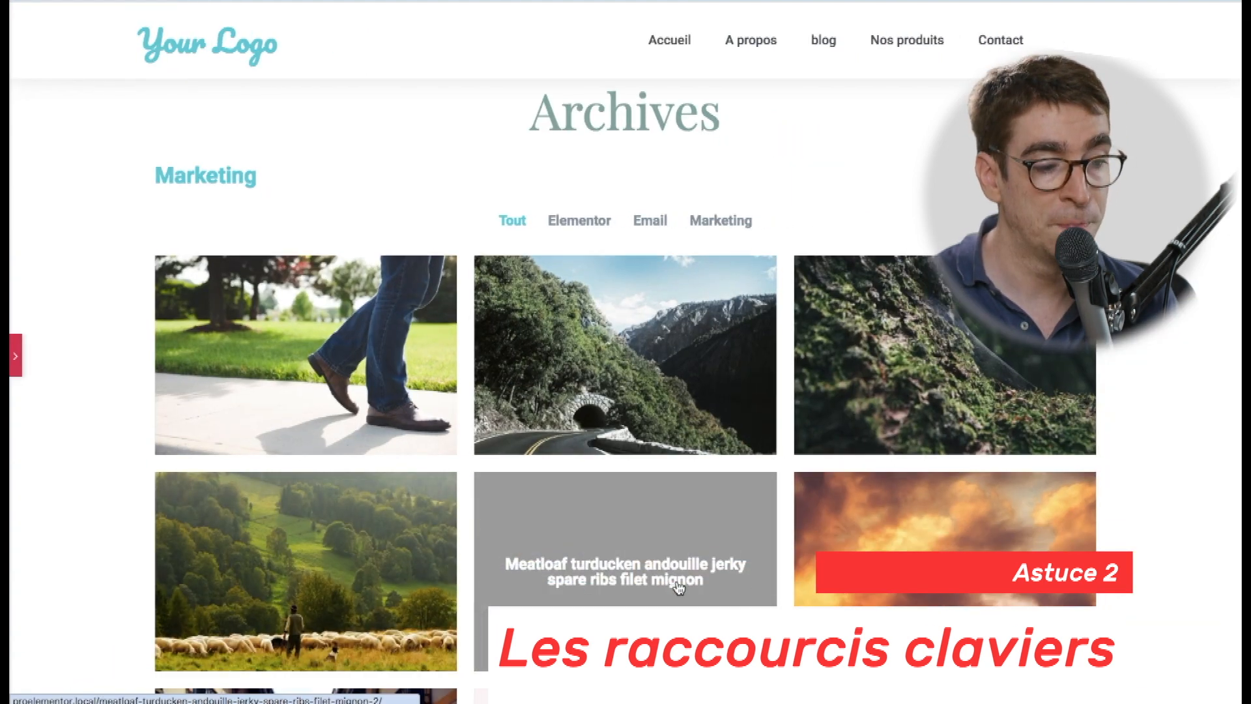
{"action": "scroll", "coordinate": [678, 588], "scroll_direction": "down", "scroll_amount": 5}
{"action": "scroll", "coordinate": [678, 589], "scroll_direction": "up", "scroll_amount": 15}
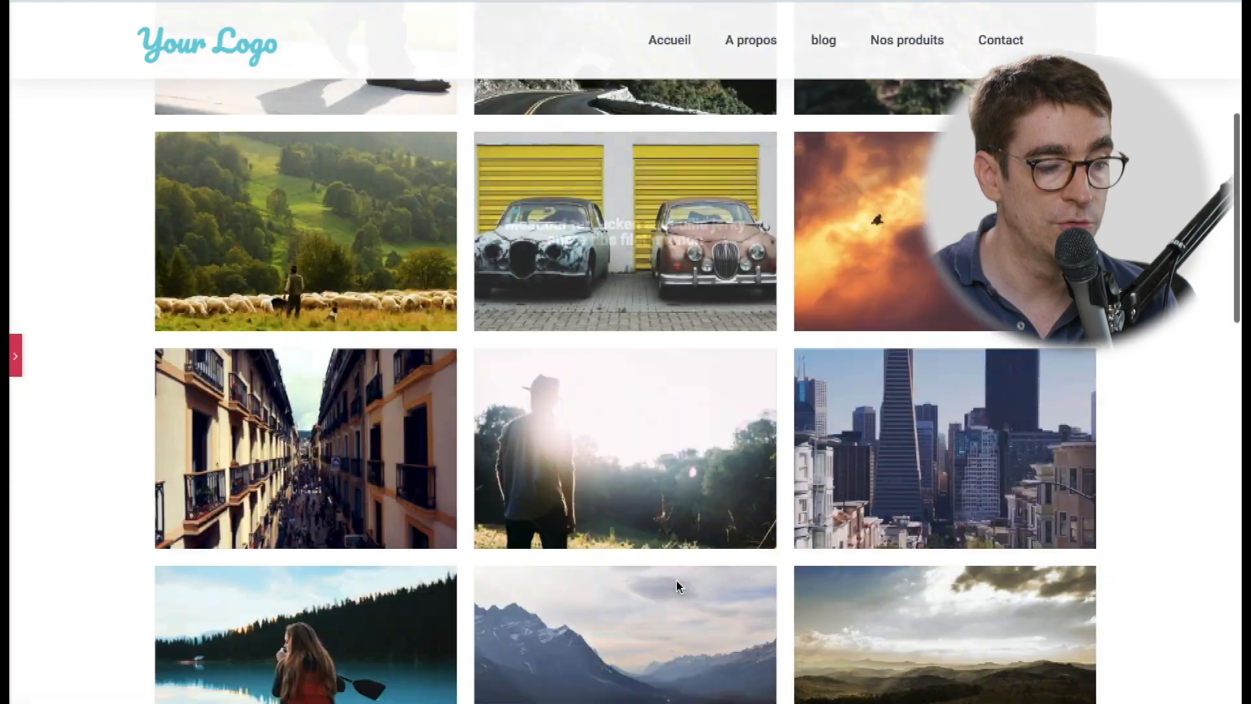
{"action": "key", "text": "ctrl+p"}
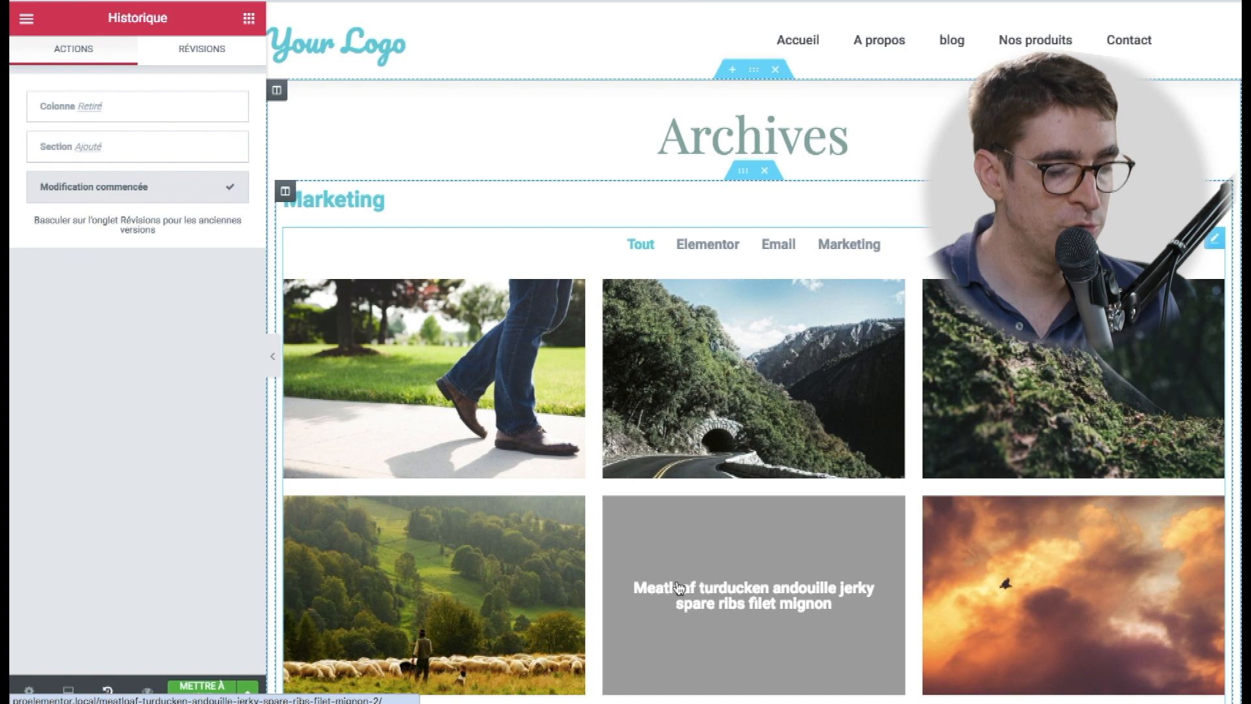
Step: Cycle the archive page through its tablet, mobile and desktop responsive views
{"action": "key", "text": "ctrl+shift+m"}
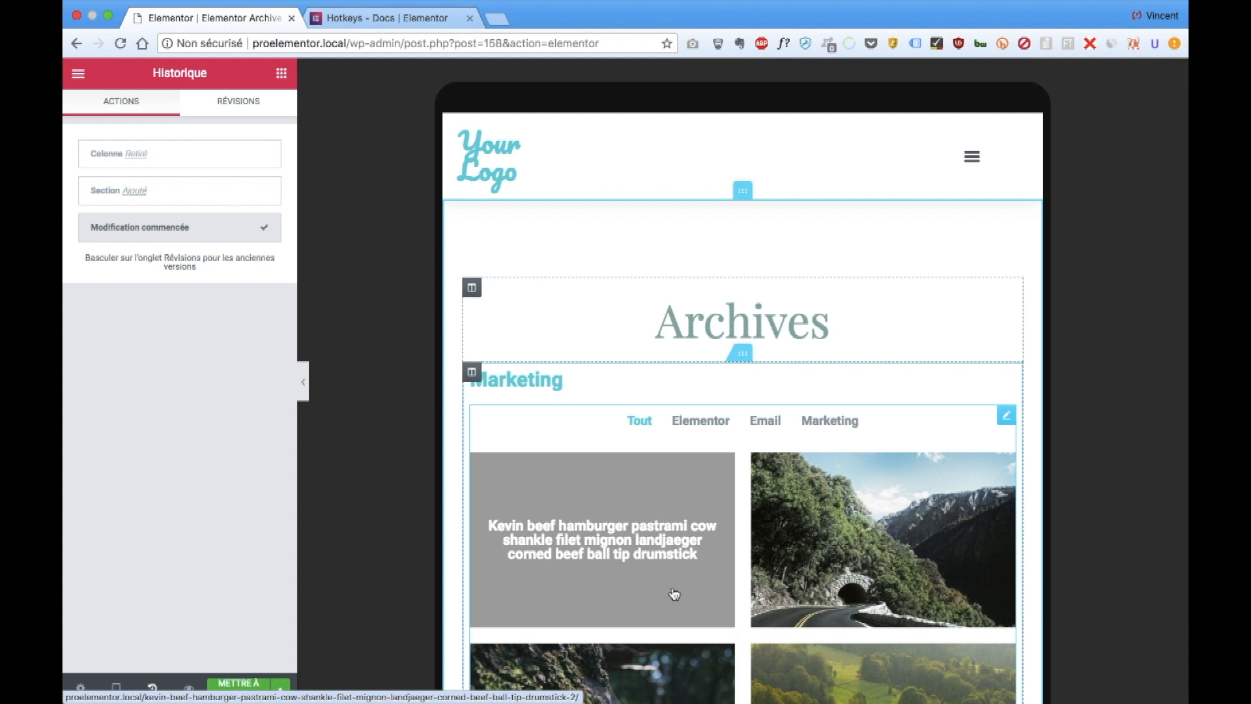
{"action": "key", "text": "super+shift+m"}
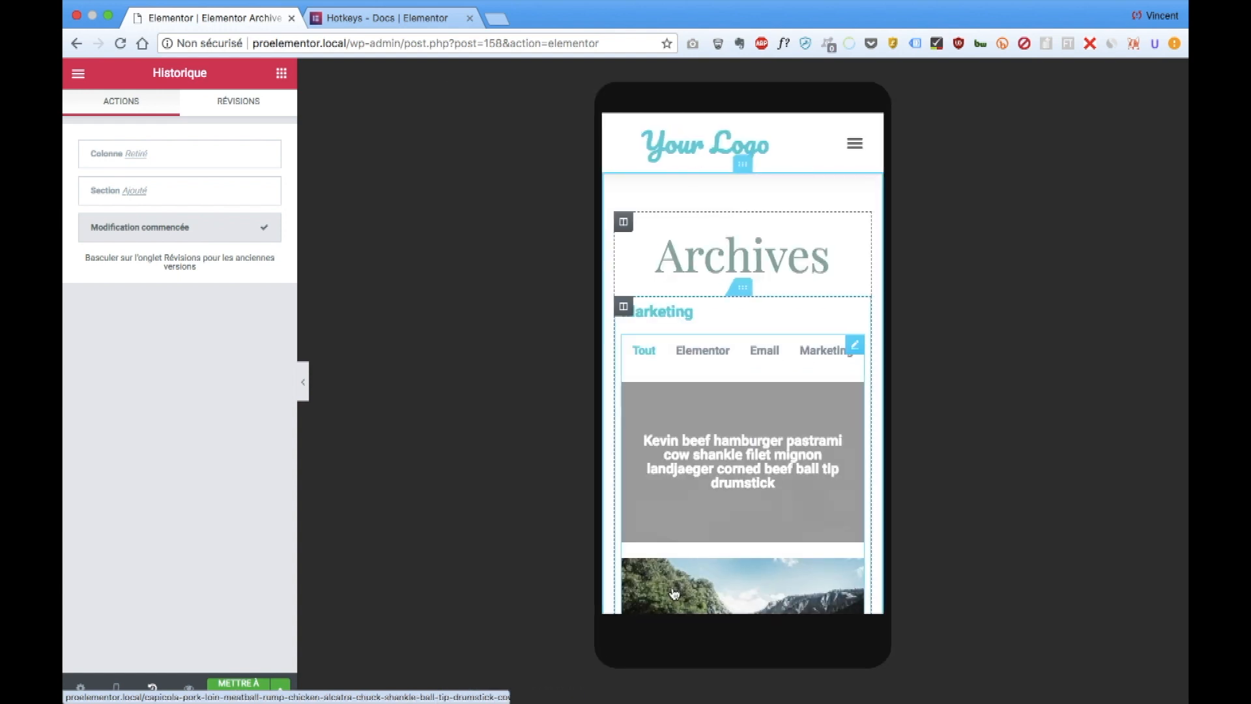
{"action": "key", "text": "super+shift+m"}
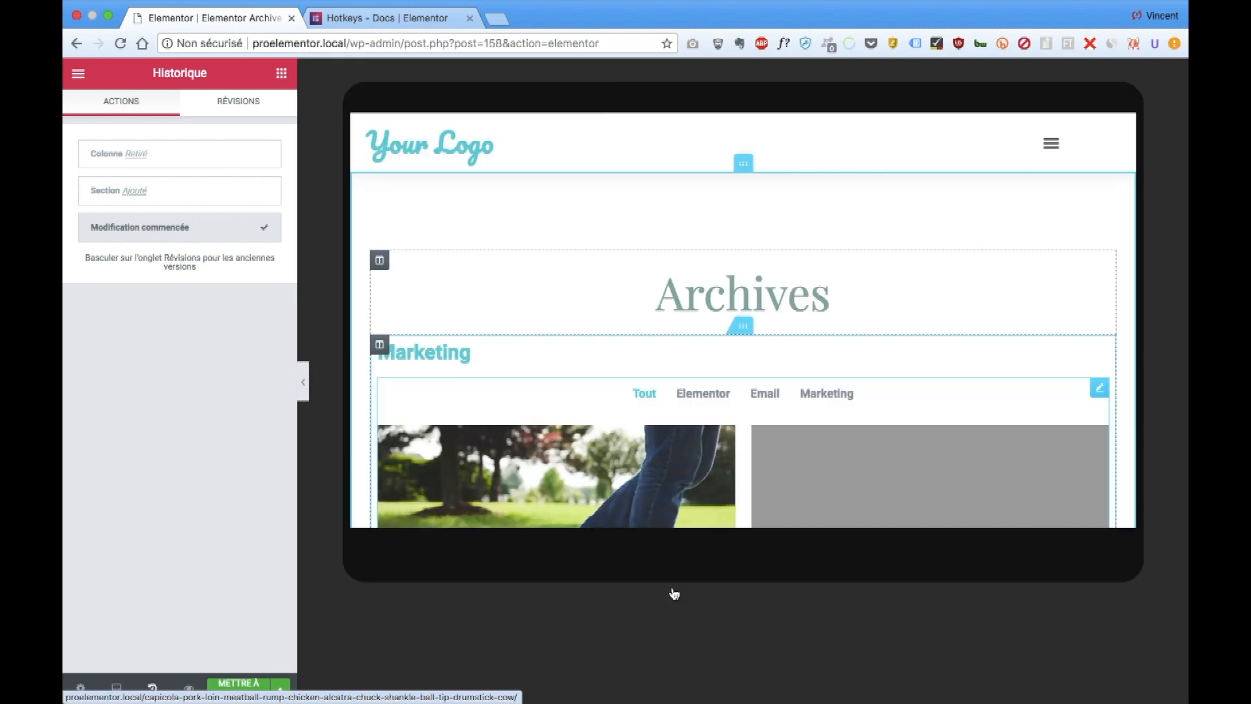
{"action": "key", "text": "super+shift+m"}
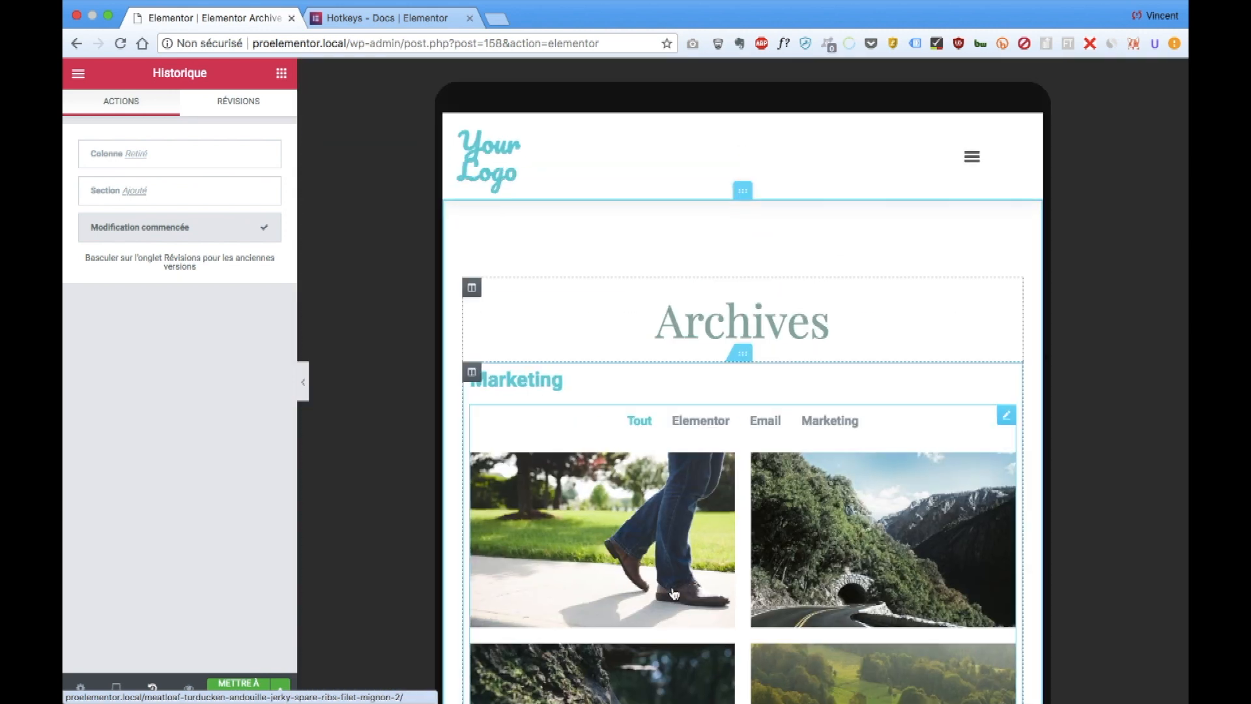
{"action": "key", "text": "super+shift+m"}
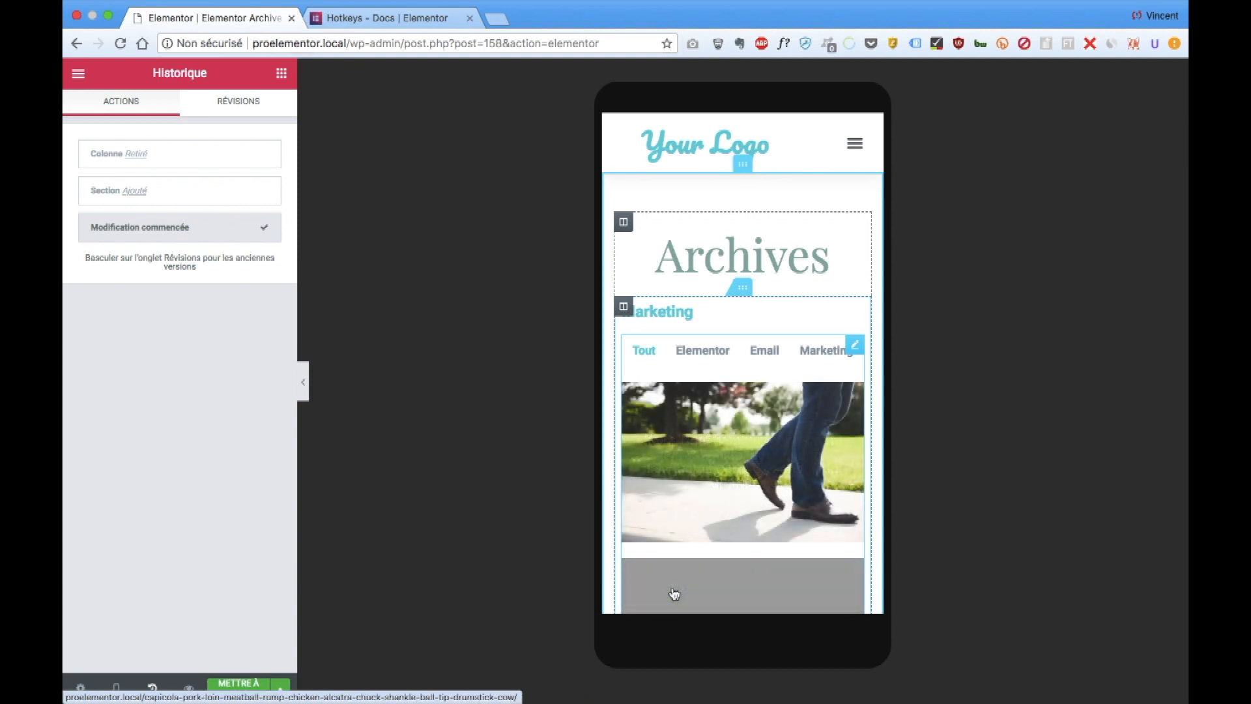
{"action": "key", "text": "super+shift+m"}
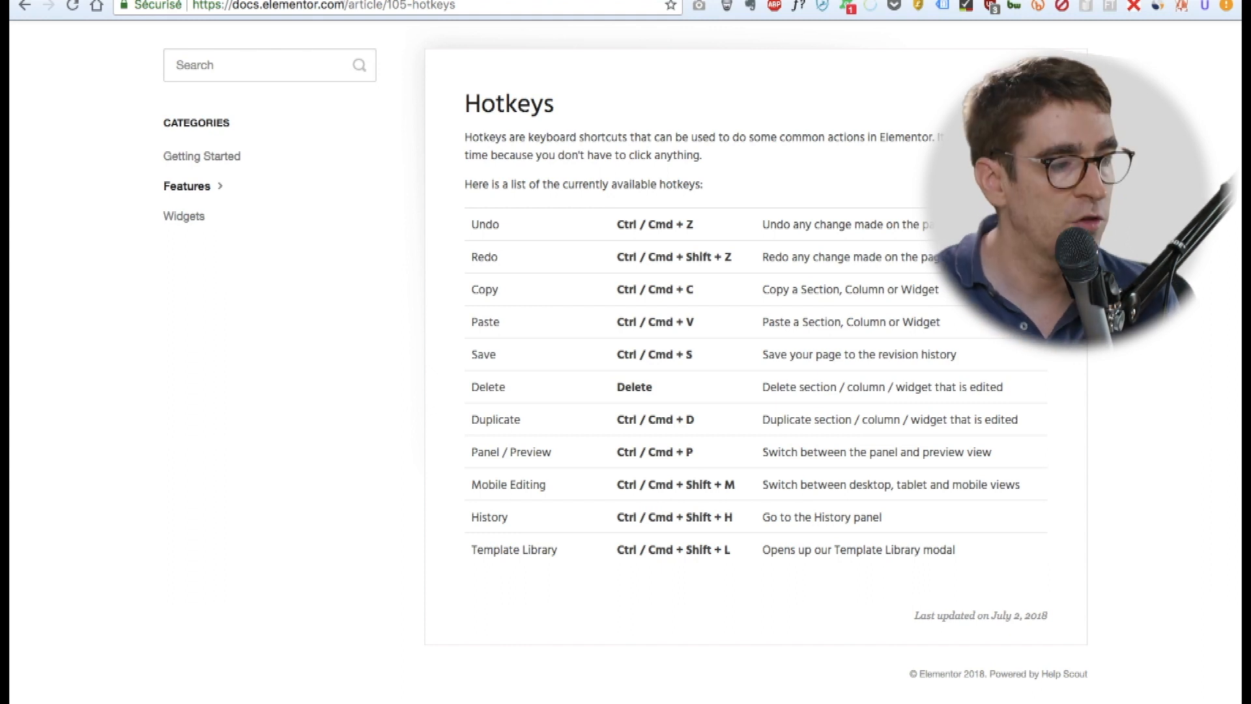
Step: Return from the Hotkeys documentation to the Elementor editor and look over the gallery sections on the archive page
{"action": "key", "text": "ctrl+Tab"}
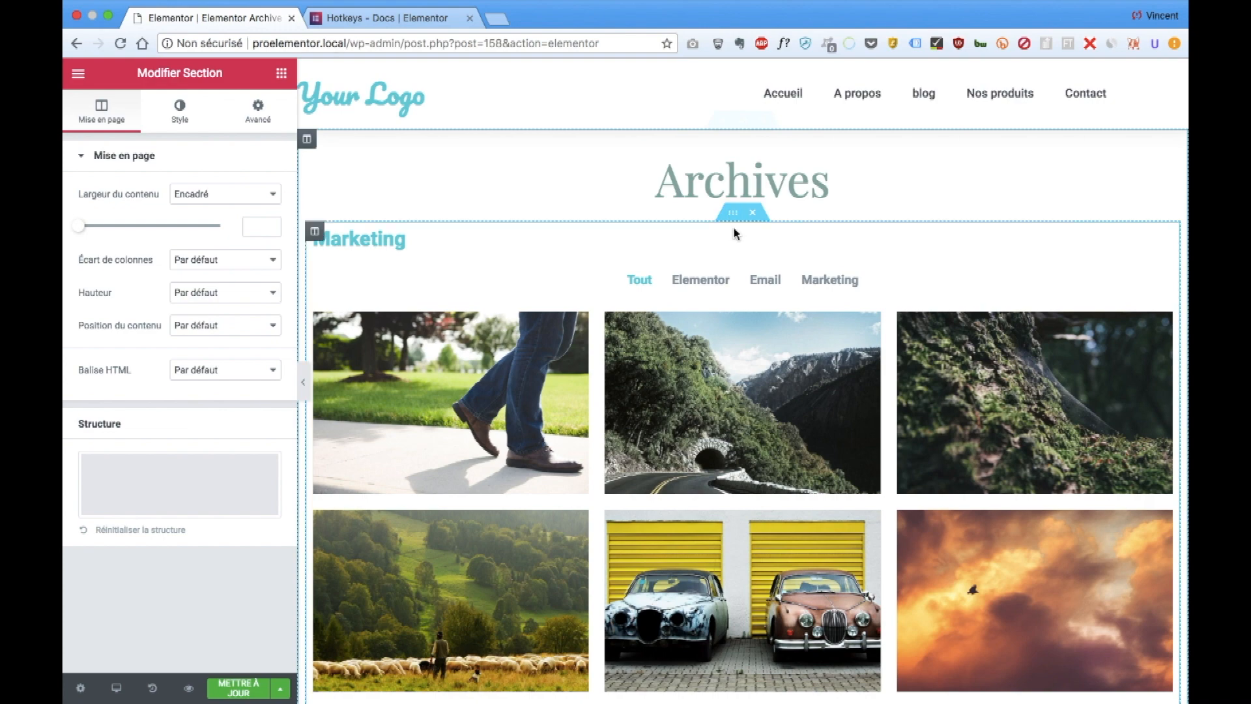
{"action": "scroll", "coordinate": [734, 228], "scroll_direction": "down", "scroll_amount": 20}
{"action": "scroll", "coordinate": [734, 228], "scroll_direction": "up", "scroll_amount": 5}
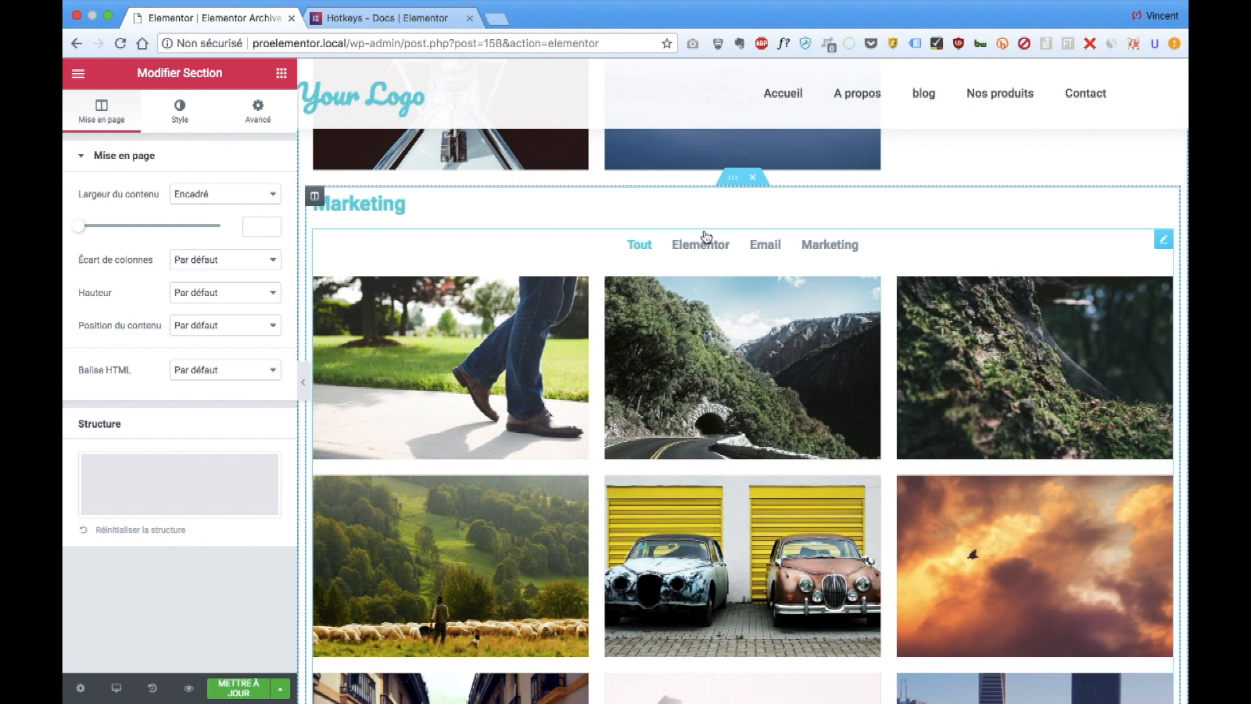
{"action": "scroll", "coordinate": [707, 235], "scroll_direction": "up", "scroll_amount": 10}
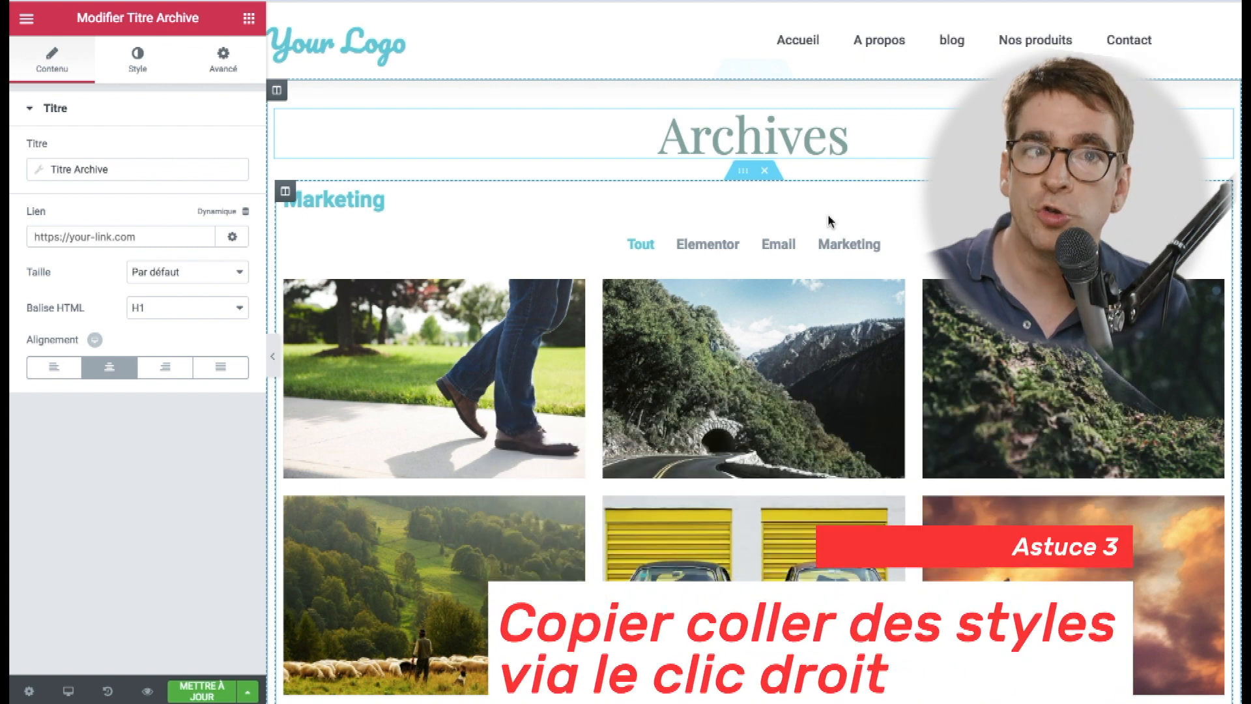
Step: Undo the last Titre Archive addition and copy the Marketing heading widget above the first gallery
{"action": "key", "text": "ctrl+z"}
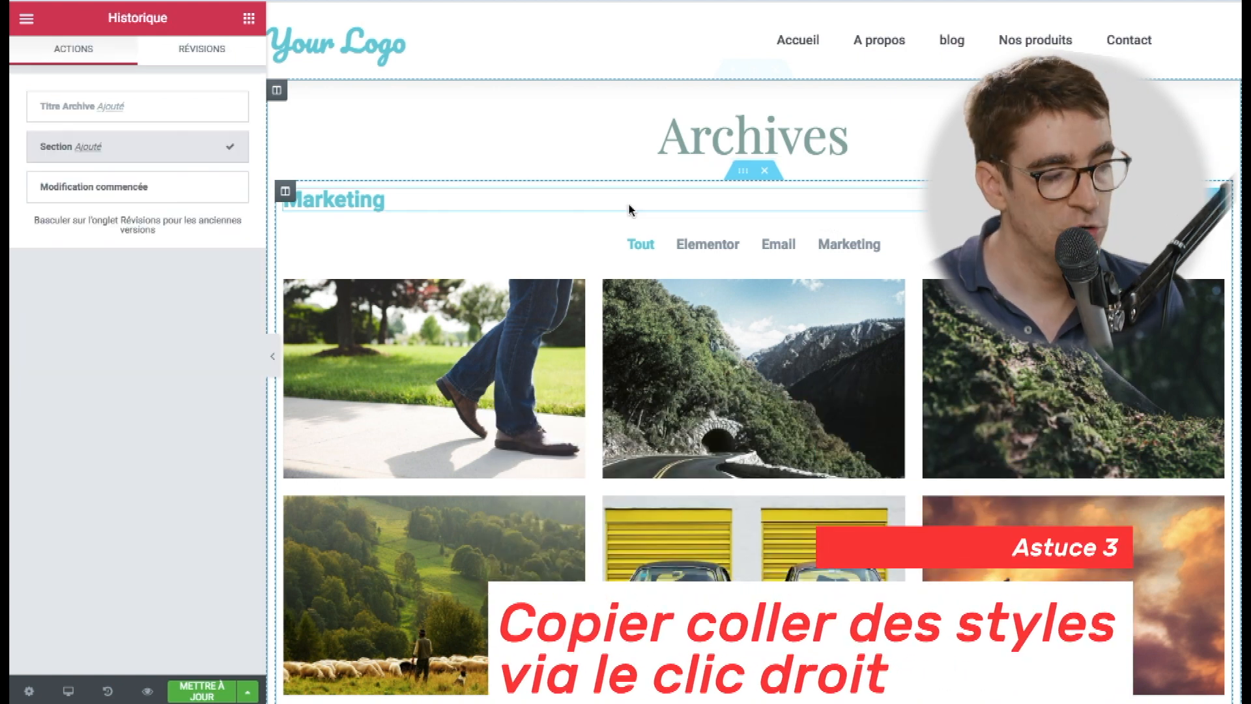
{"action": "right_click", "coordinate": [629, 209]}
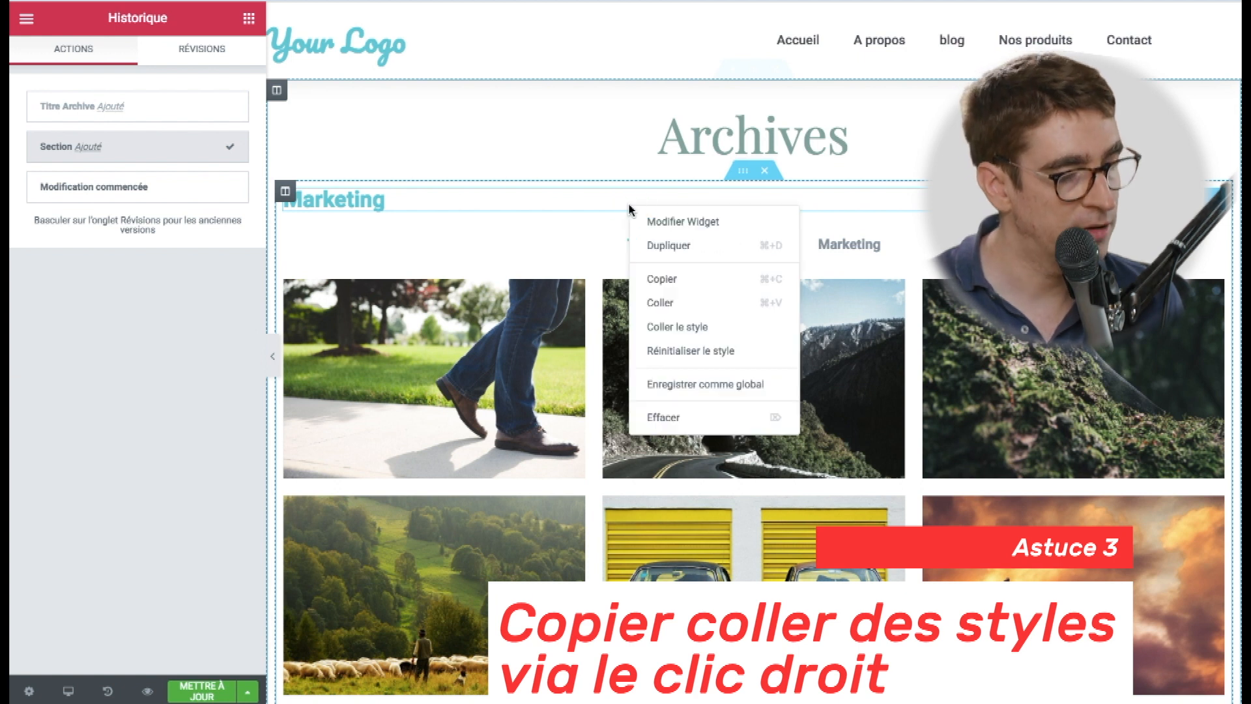
{"action": "left_click", "coordinate": [679, 279]}
Step: Add a single-column section below the galleries and paste the copied Marketing heading into it
{"action": "scroll", "coordinate": [705, 261], "scroll_direction": "down", "scroll_amount": 15}
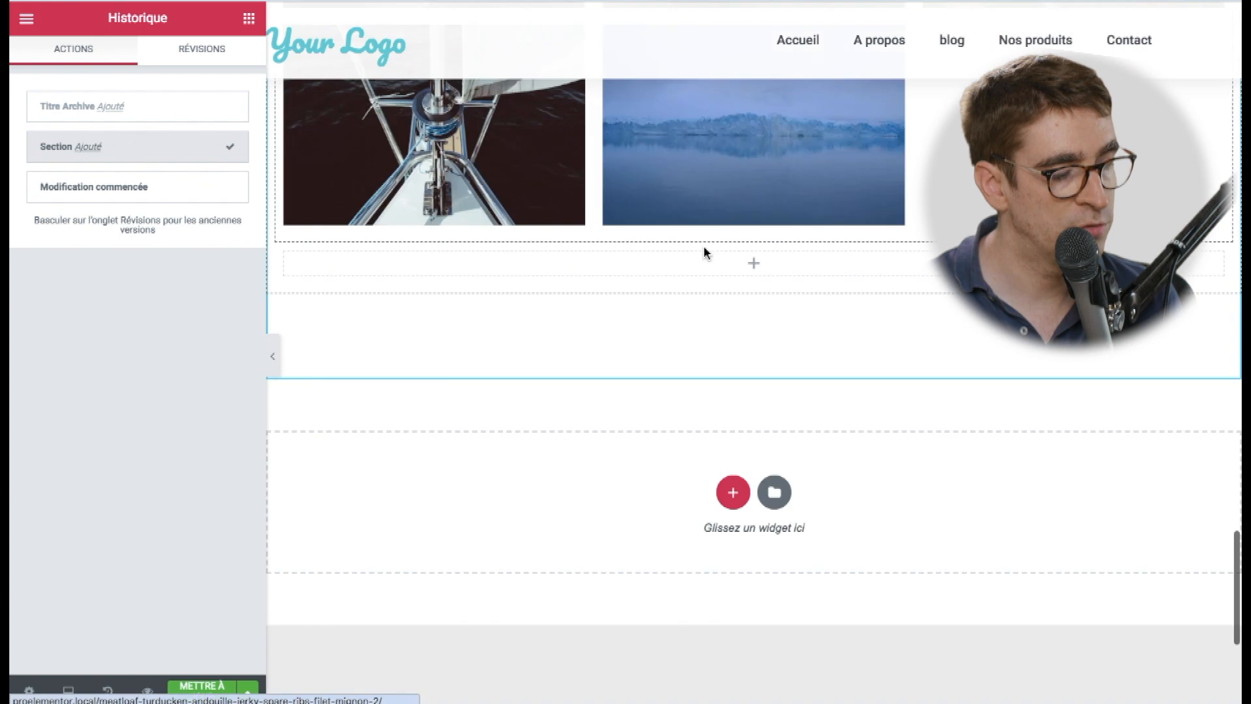
{"action": "scroll", "coordinate": [704, 252], "scroll_direction": "up", "scroll_amount": 6}
{"action": "scroll", "coordinate": [706, 254], "scroll_direction": "down", "scroll_amount": 7}
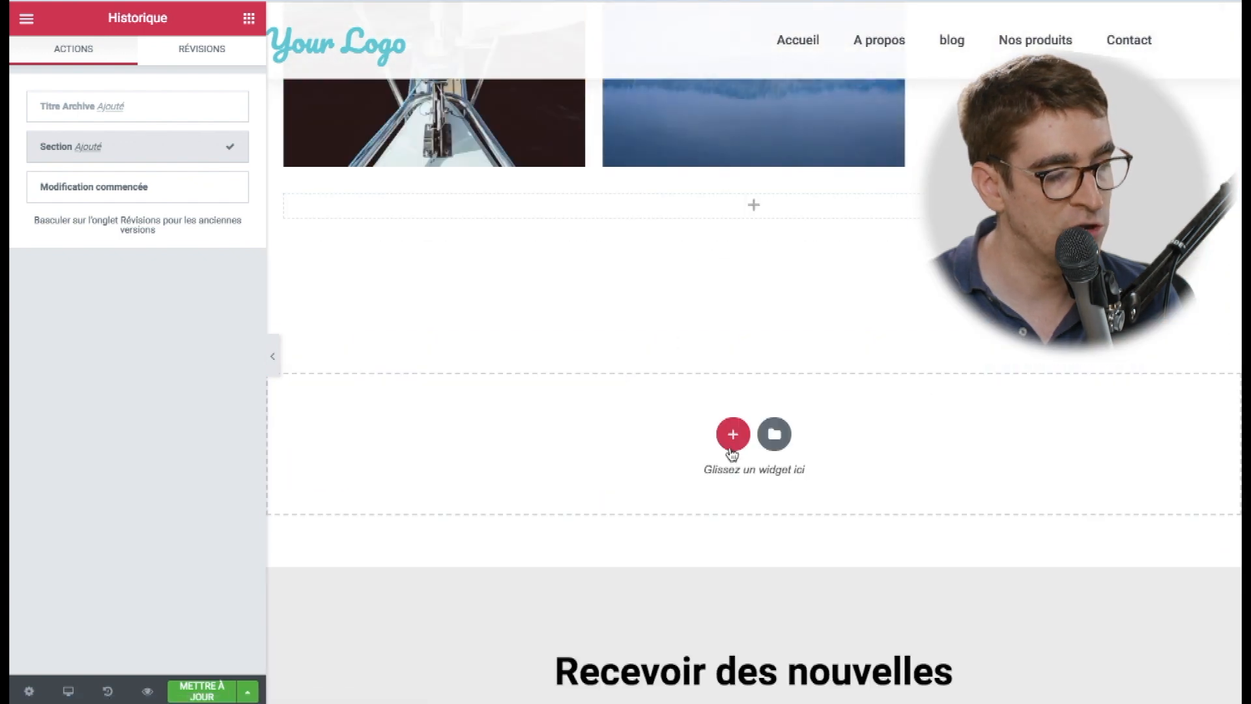
{"action": "left_click", "coordinate": [732, 435]}
{"action": "left_click", "coordinate": [522, 480]}
{"action": "right_click", "coordinate": [675, 350]}
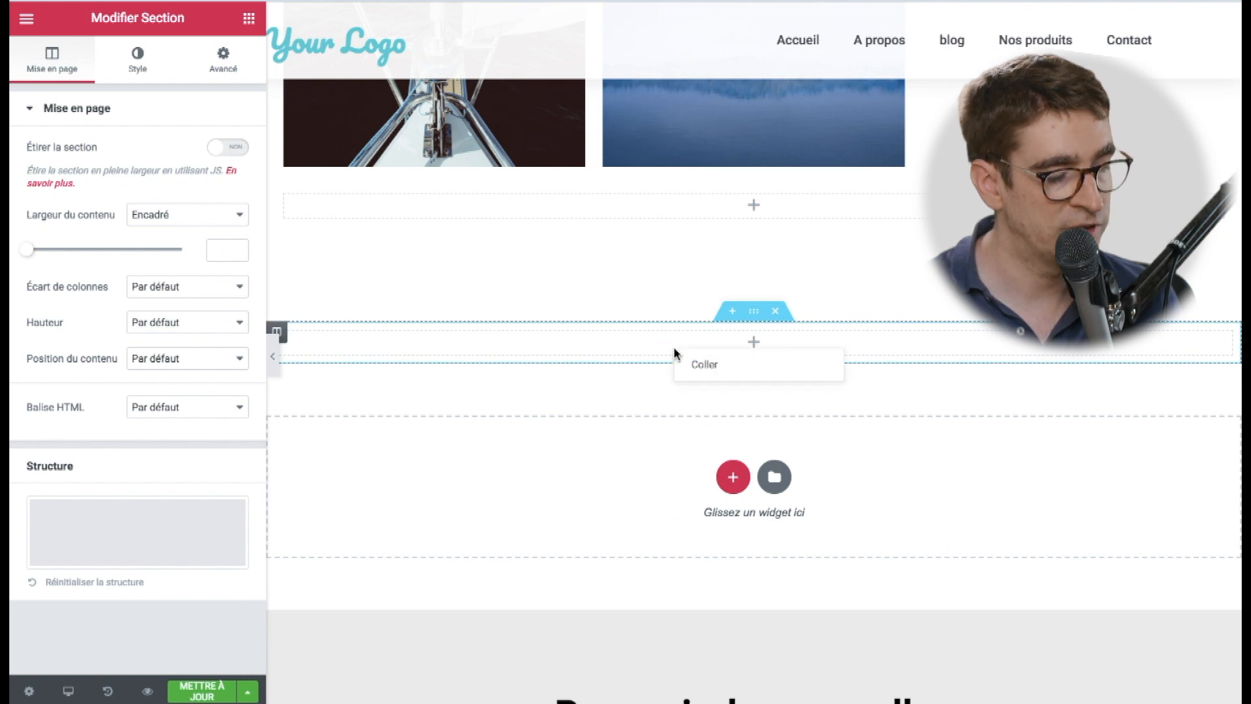
{"action": "left_click", "coordinate": [695, 364]}
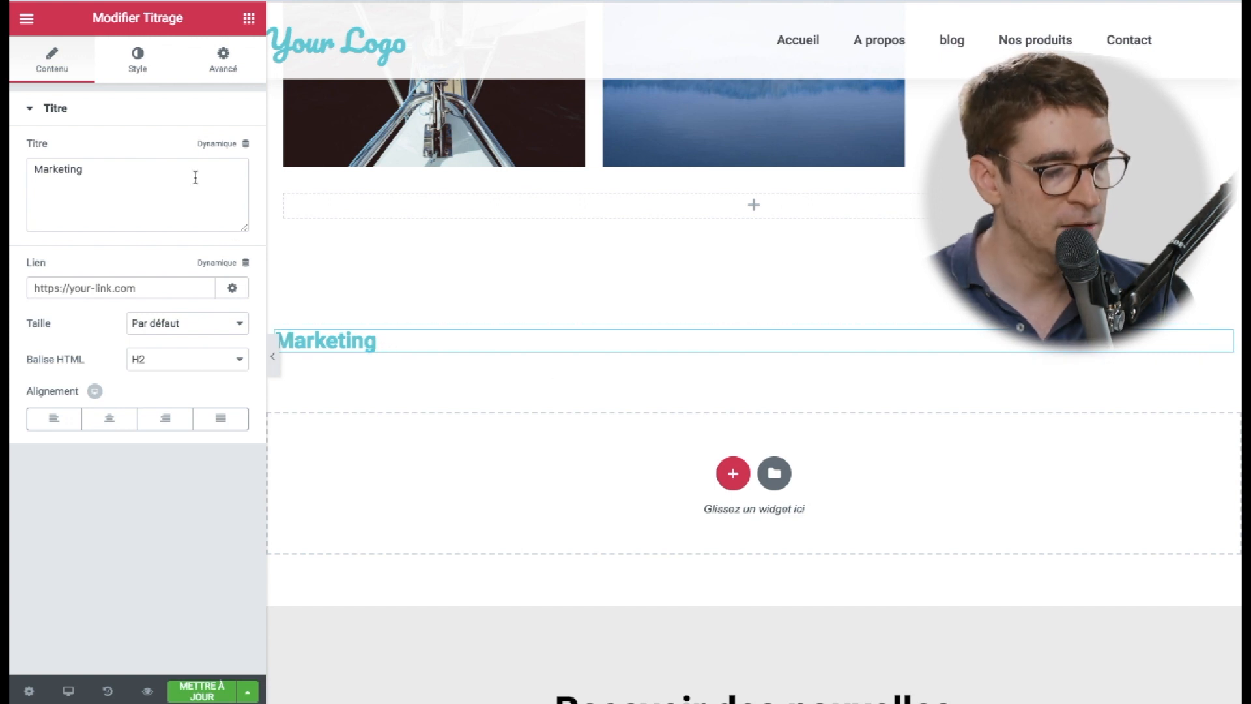
Step: Set the pasted Marketing heading's text colour to the green #61ce70
{"action": "left_click", "coordinate": [137, 70]}
{"action": "left_click", "coordinate": [230, 148]}
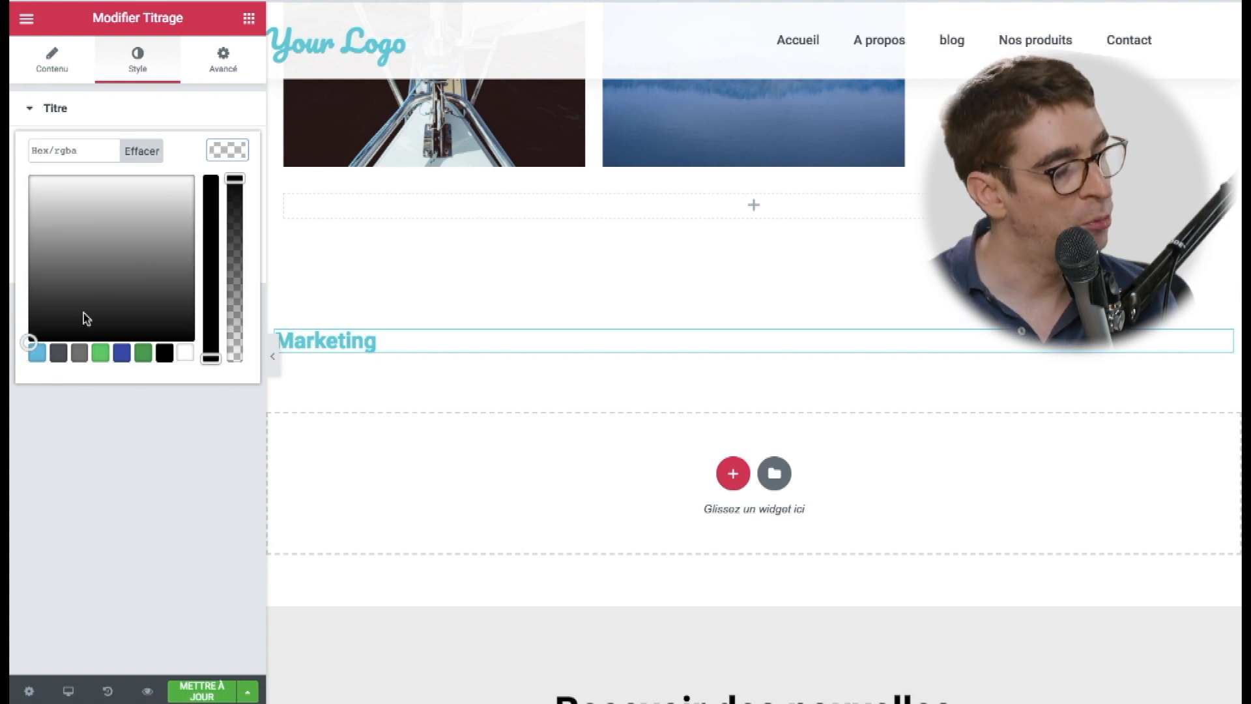
{"action": "left_click", "coordinate": [100, 352]}
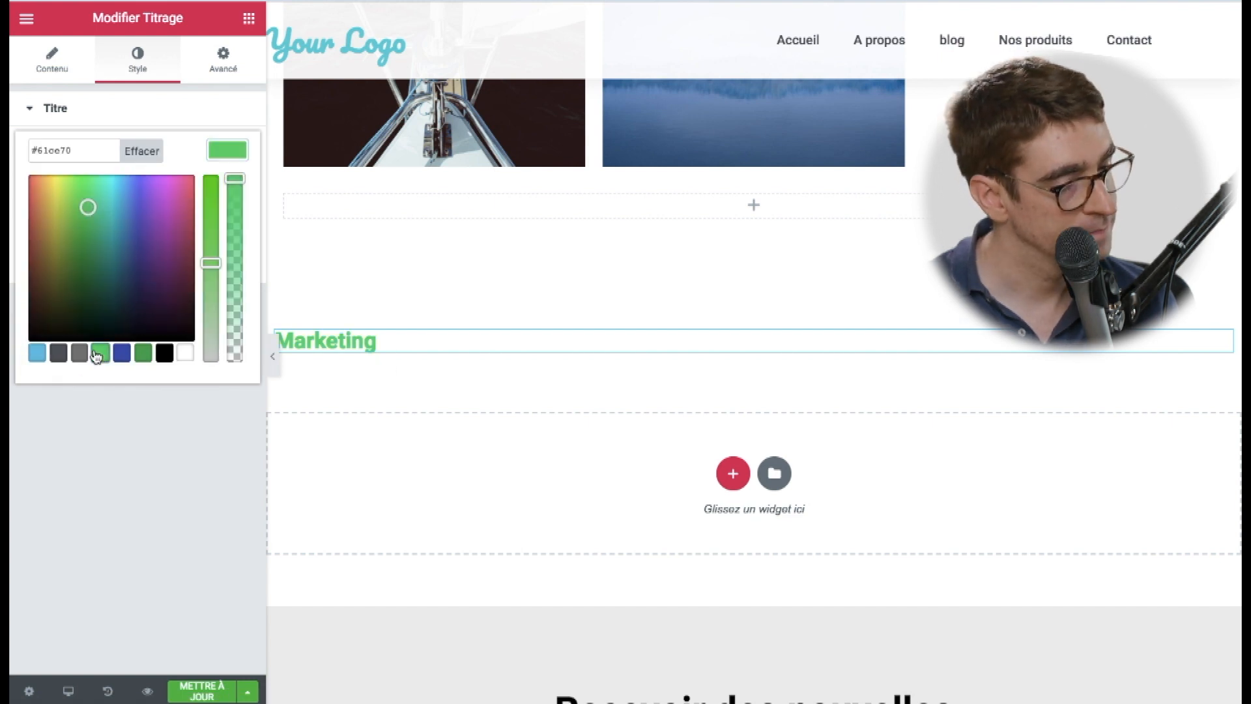
Step: Copy the green Marketing heading and paste only its style onto the Marketing heading above the second gallery
{"action": "right_click", "coordinate": [429, 350]}
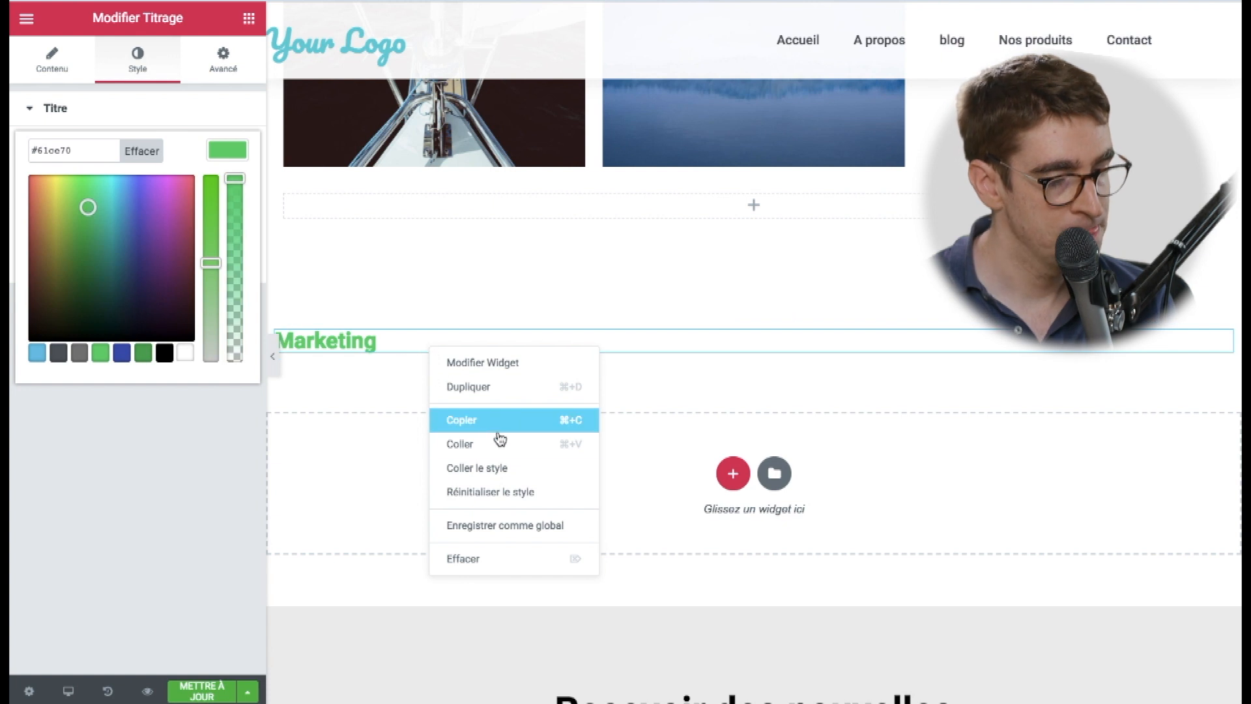
{"action": "left_click", "coordinate": [461, 419]}
{"action": "scroll", "coordinate": [548, 338], "scroll_direction": "up", "scroll_amount": 1}
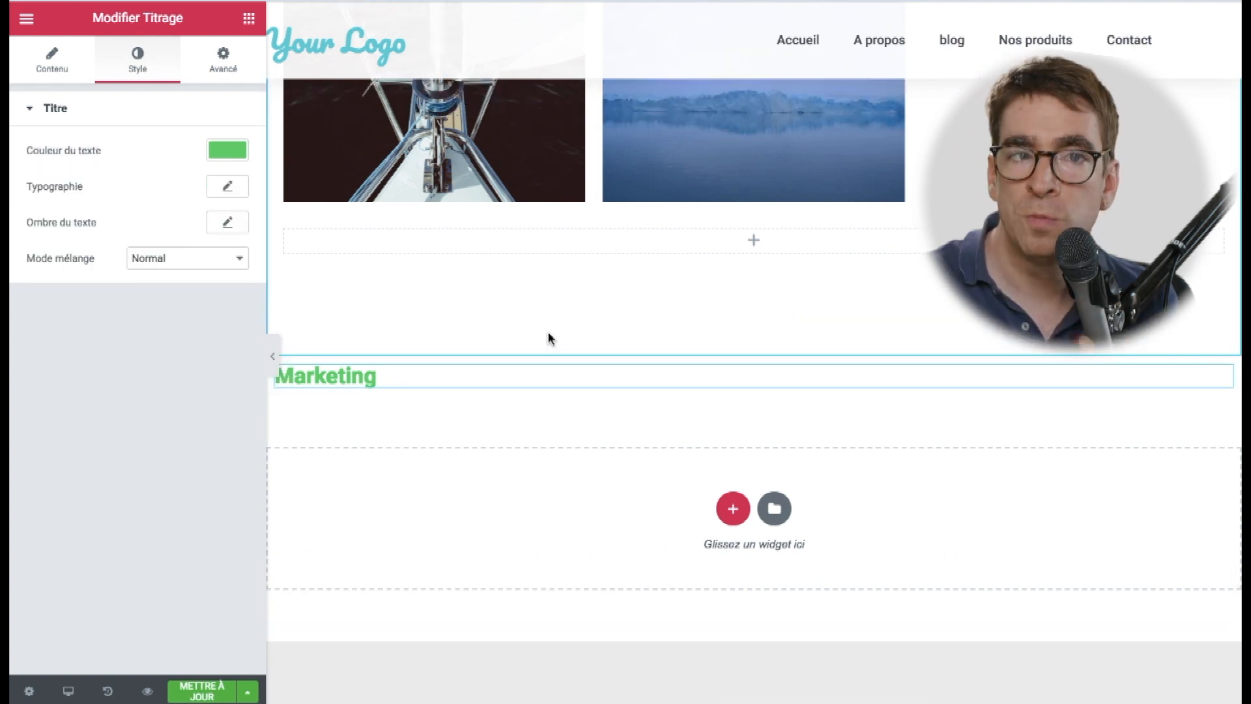
{"action": "scroll", "coordinate": [549, 338], "scroll_direction": "up", "scroll_amount": 20}
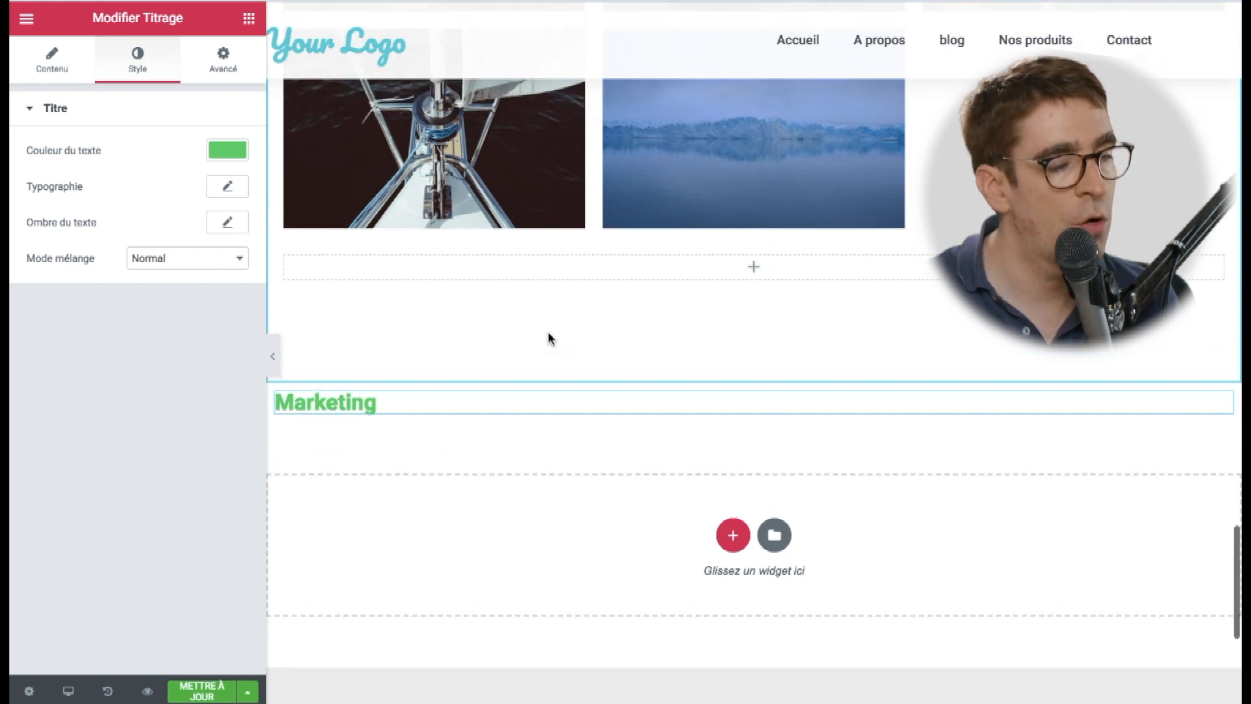
{"action": "scroll", "coordinate": [549, 338], "scroll_direction": "down", "scroll_amount": 3}
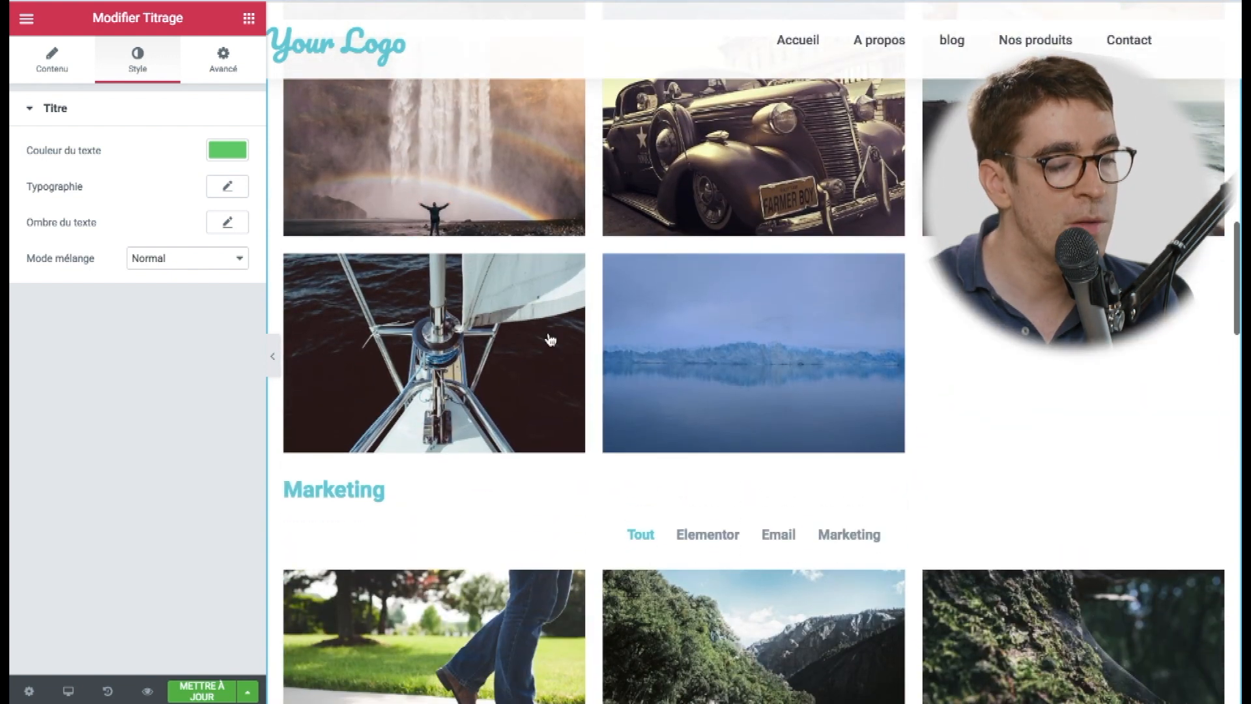
{"action": "left_click", "coordinate": [350, 488]}
{"action": "right_click", "coordinate": [350, 487]}
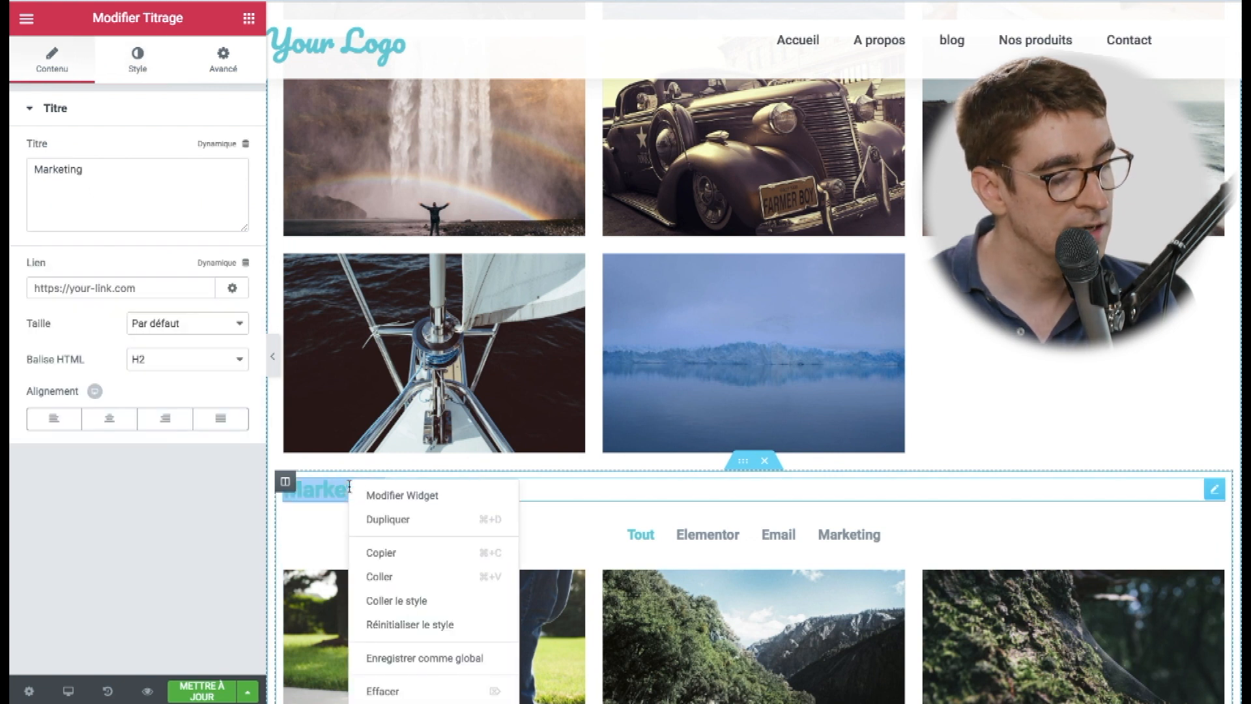
{"action": "left_click", "coordinate": [455, 600]}
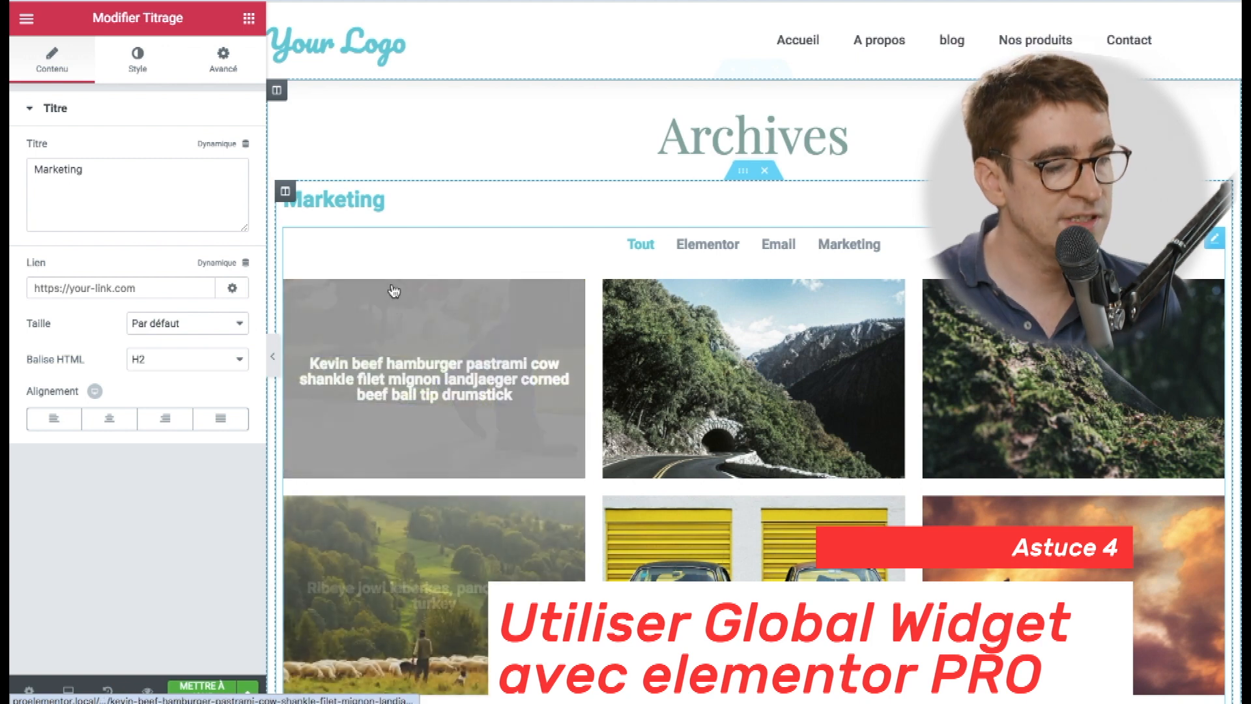
Step: Save the green Marketing heading above the second gallery as a global widget named "tire de section"
{"action": "scroll", "coordinate": [388, 274], "scroll_direction": "down", "scroll_amount": 10}
{"action": "scroll", "coordinate": [384, 266], "scroll_direction": "down", "scroll_amount": 7}
{"action": "scroll", "coordinate": [367, 257], "scroll_direction": "up", "scroll_amount": 4}
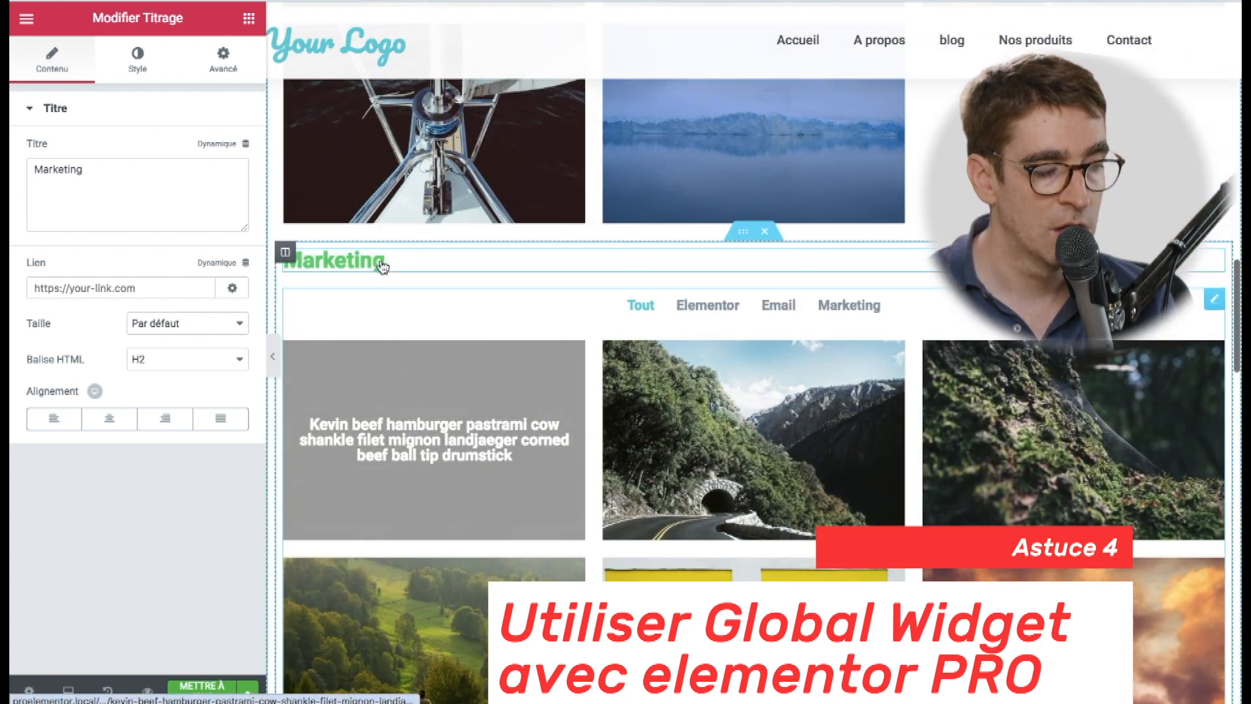
{"action": "right_click", "coordinate": [367, 258]}
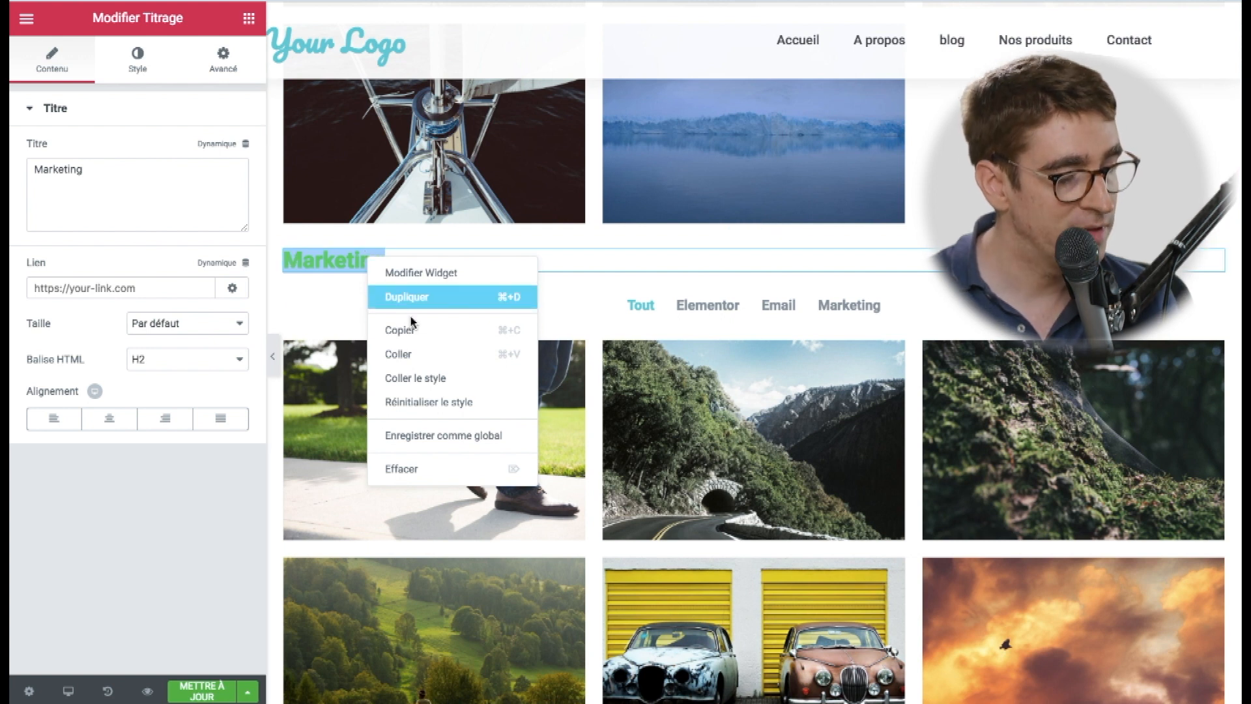
{"action": "left_click", "coordinate": [460, 437]}
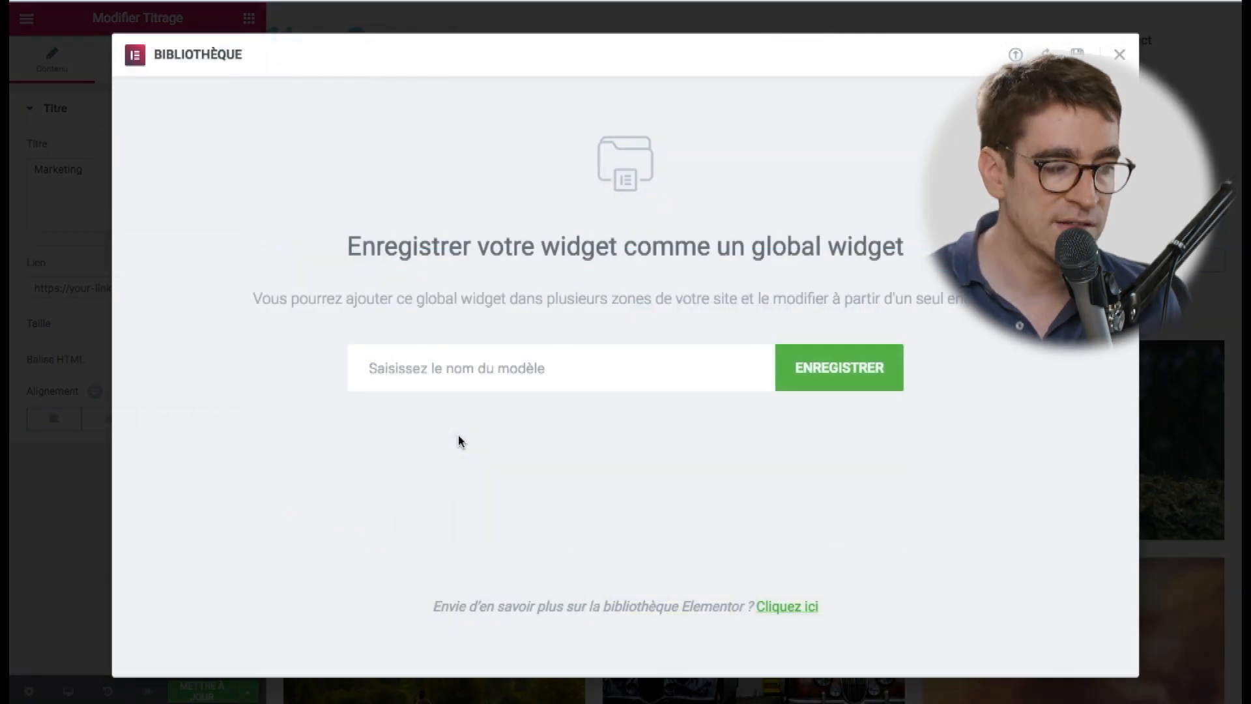
{"action": "type", "text": "tire de se"}
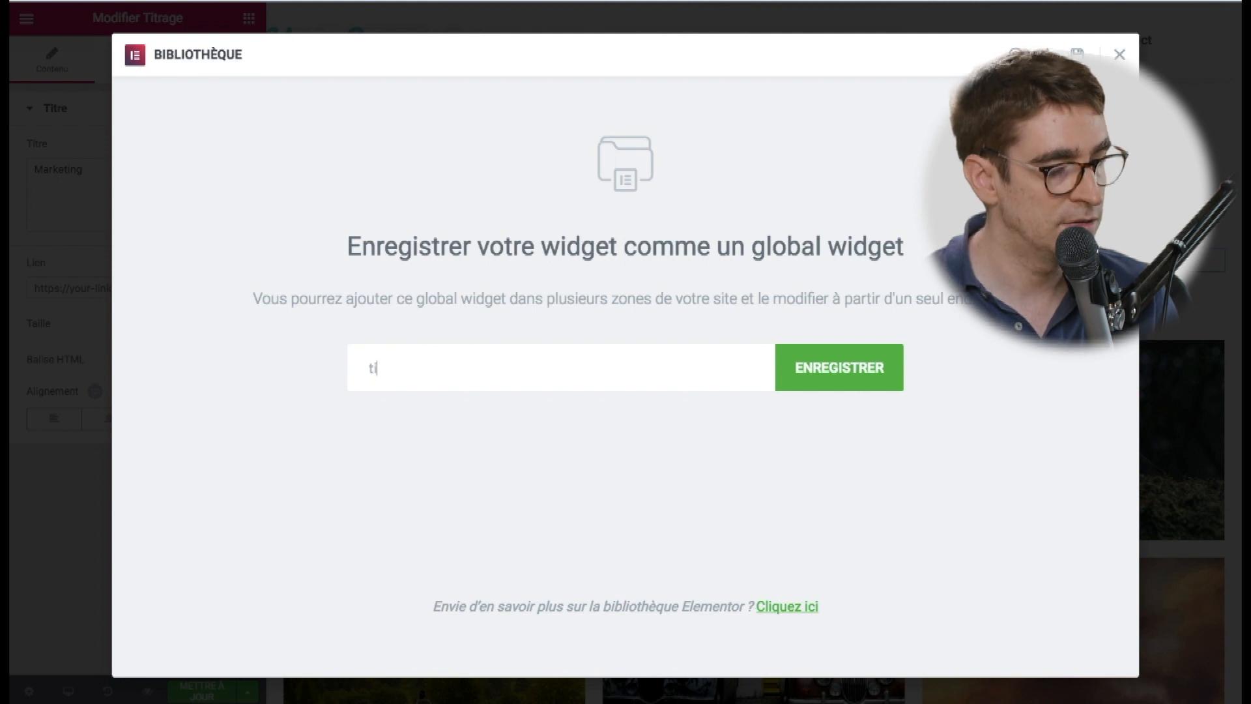
{"action": "type", "text": "ction"}
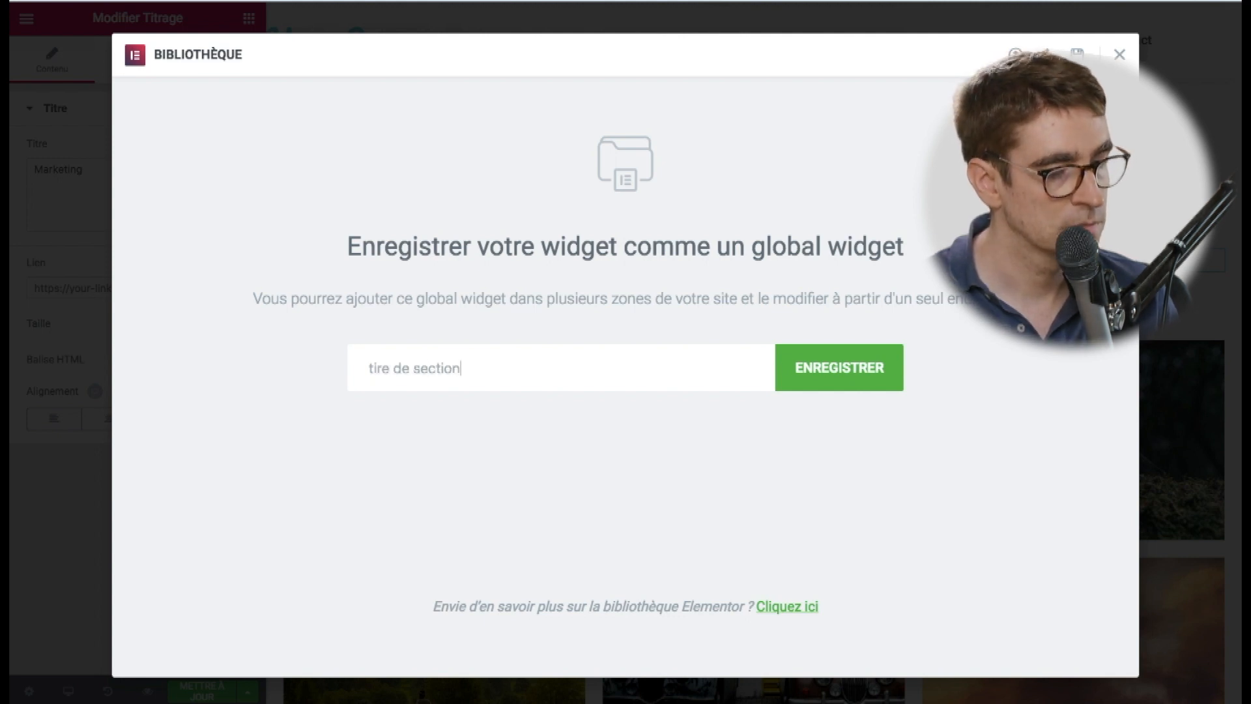
{"action": "key", "text": "Return"}
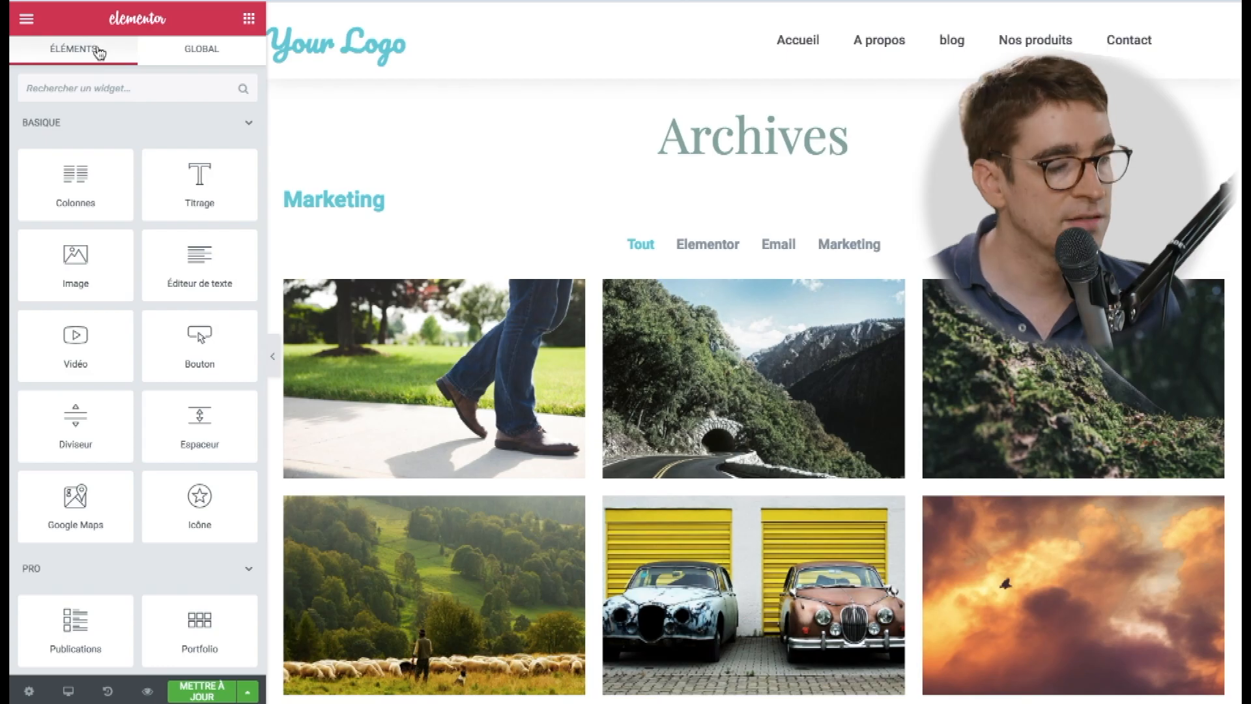
Step: Insert the global widget "tire de section" under the Archives title and delete the blue Marketing heading above the first gallery
{"action": "left_click", "coordinate": [186, 51]}
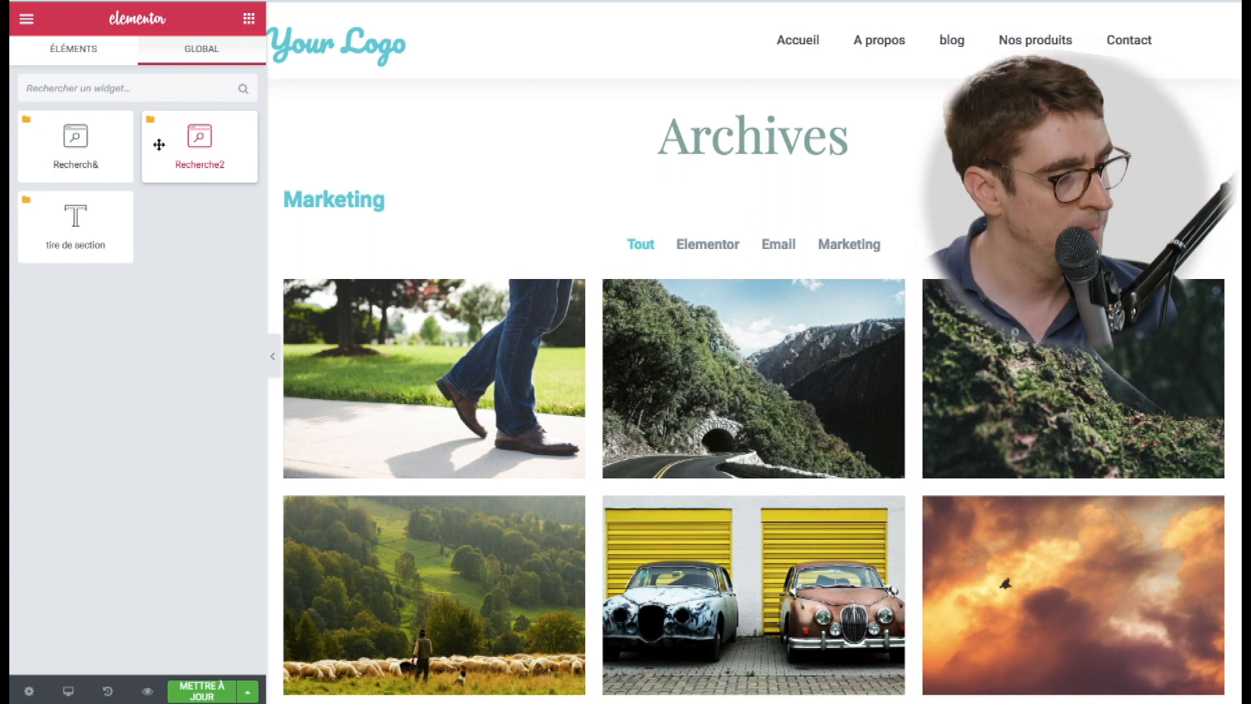
{"action": "left_click_drag", "start_coordinate": [95, 210], "coordinate": [414, 190]}
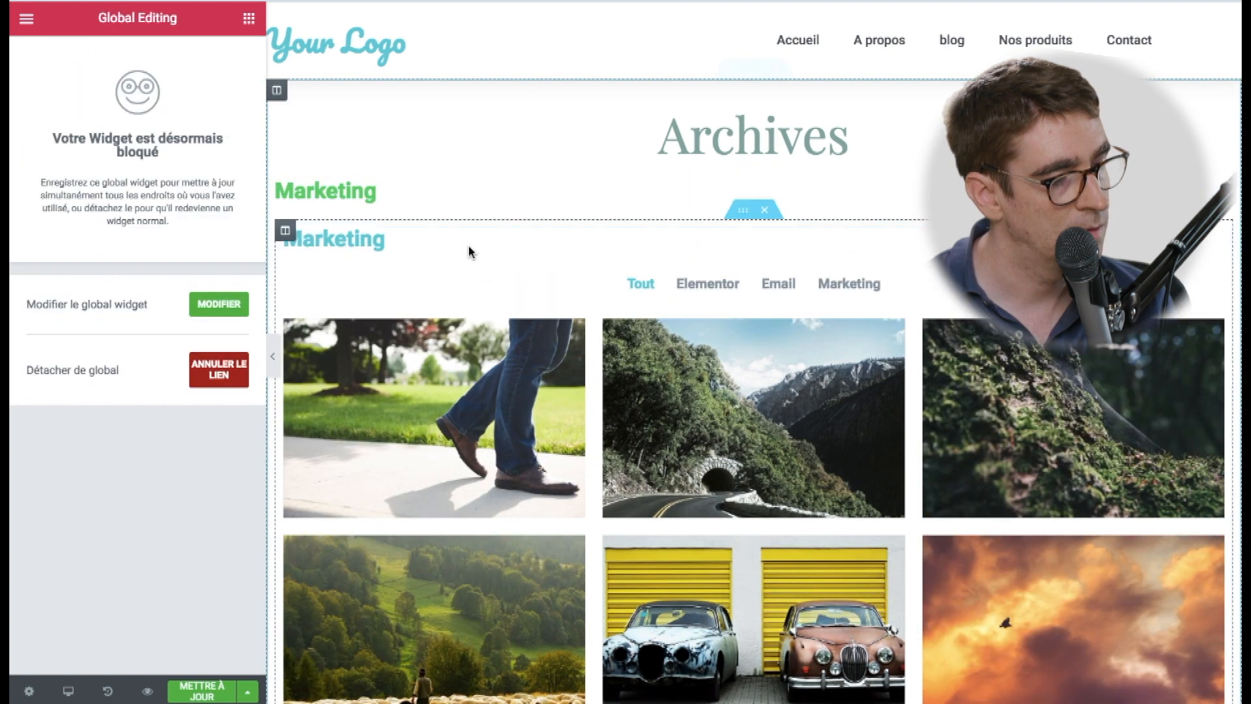
{"action": "right_click", "coordinate": [524, 239]}
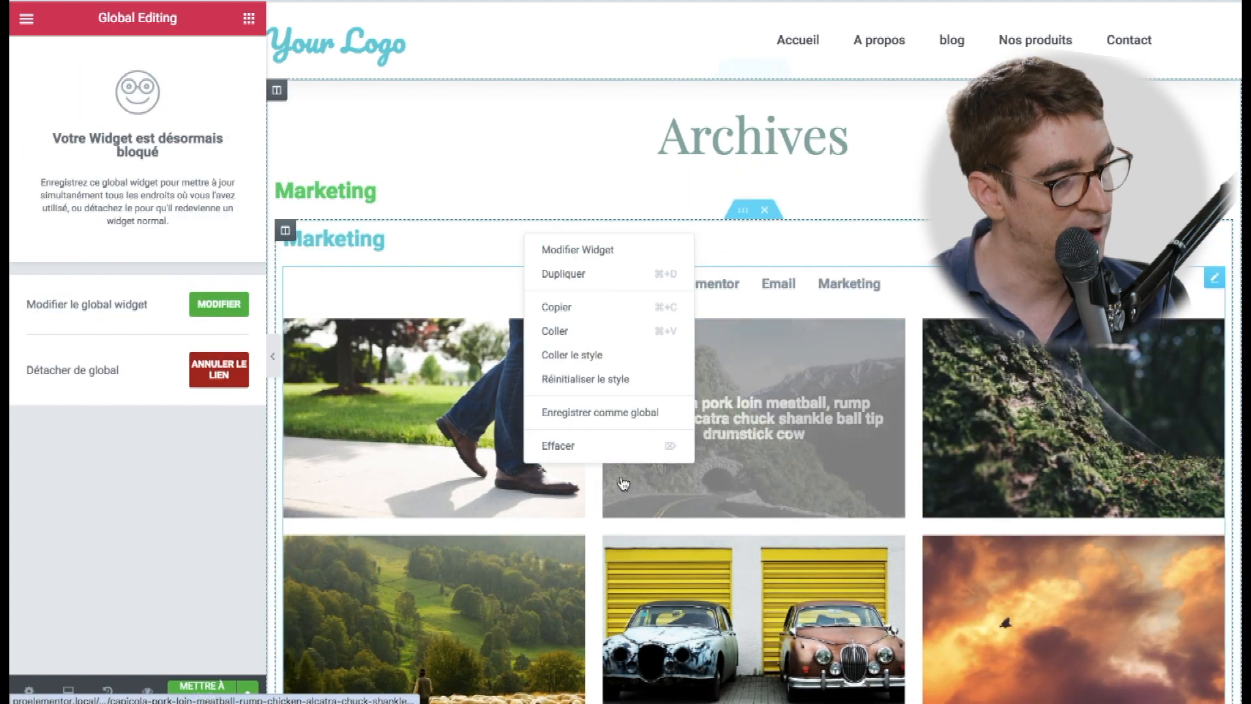
{"action": "left_click", "coordinate": [609, 448]}
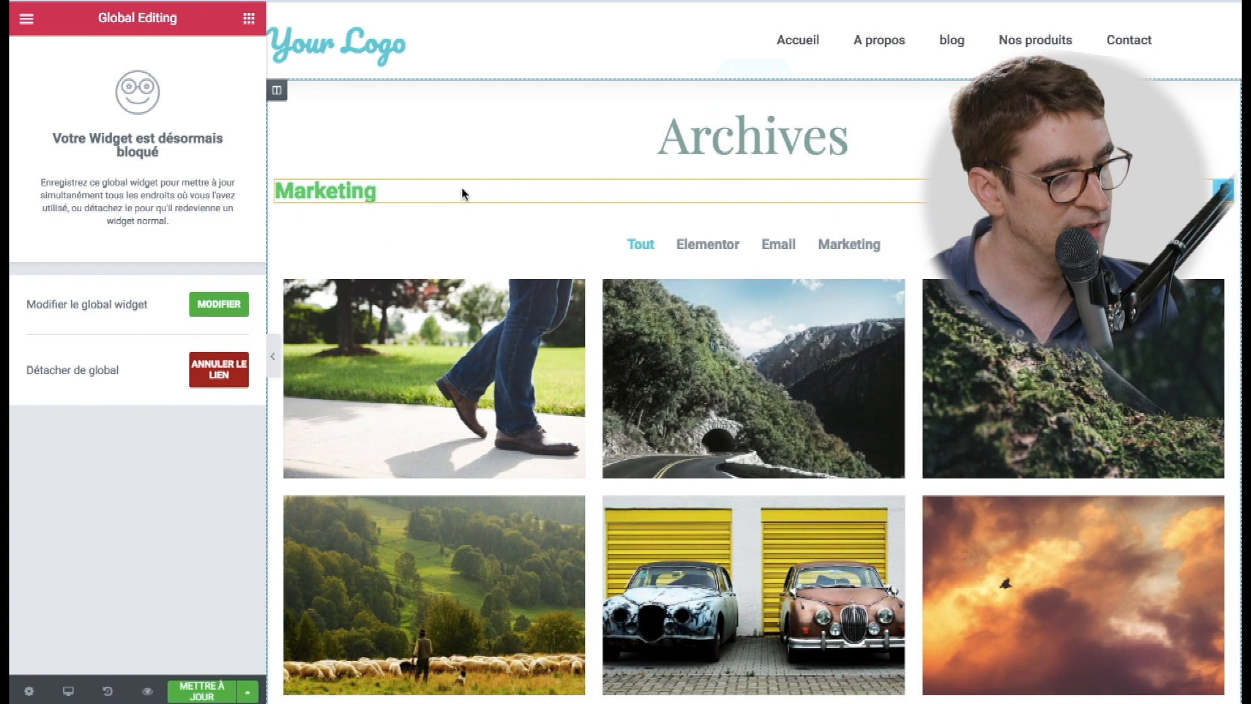
Step: Edit the global Marketing heading, set its text colour to the pink-purple #dc6fed and update the page
{"action": "left_click", "coordinate": [216, 311]}
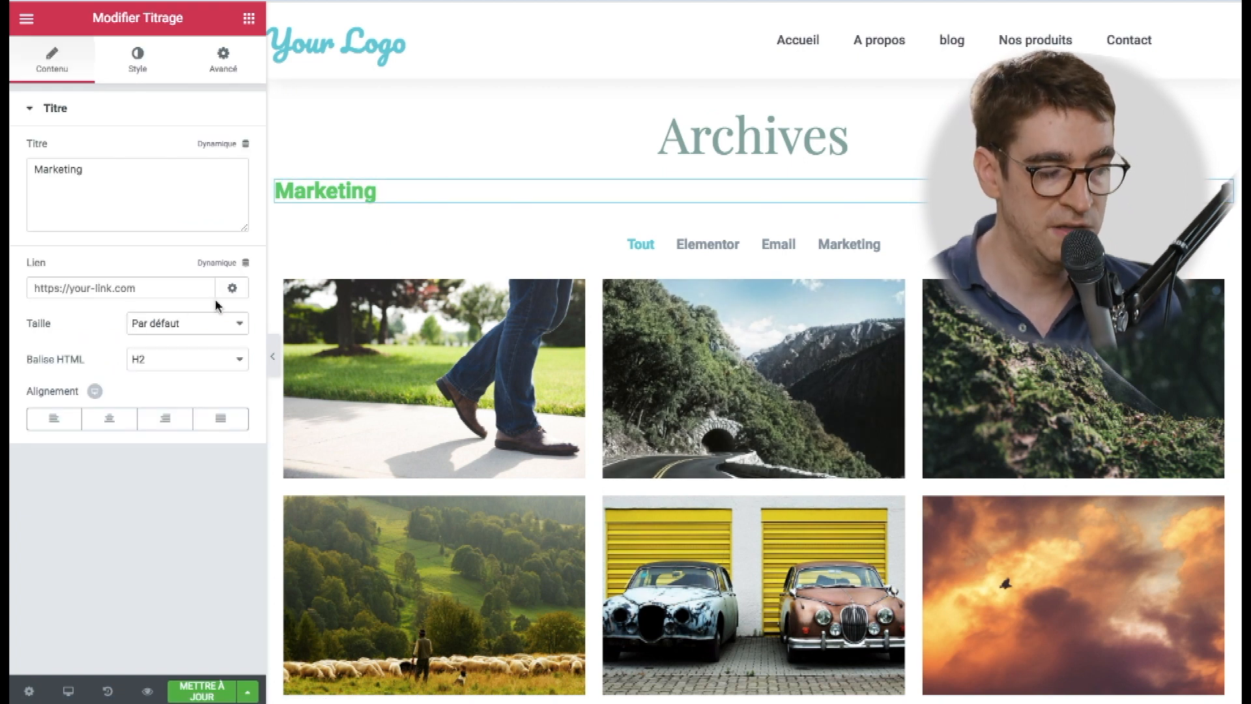
{"action": "left_click", "coordinate": [137, 59]}
{"action": "left_click", "coordinate": [234, 149]}
{"action": "left_click_drag", "start_coordinate": [128, 271], "coordinate": [164, 187]}
{"action": "left_click", "coordinate": [198, 98]}
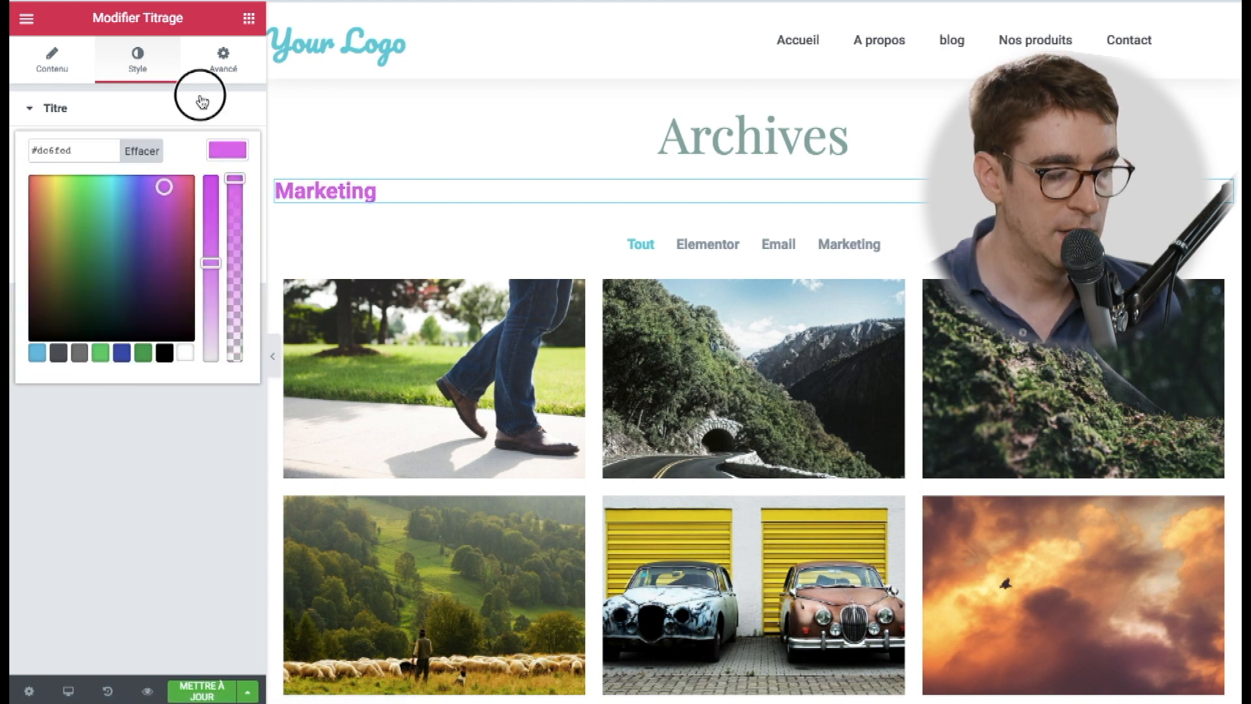
{"action": "left_click", "coordinate": [218, 687]}
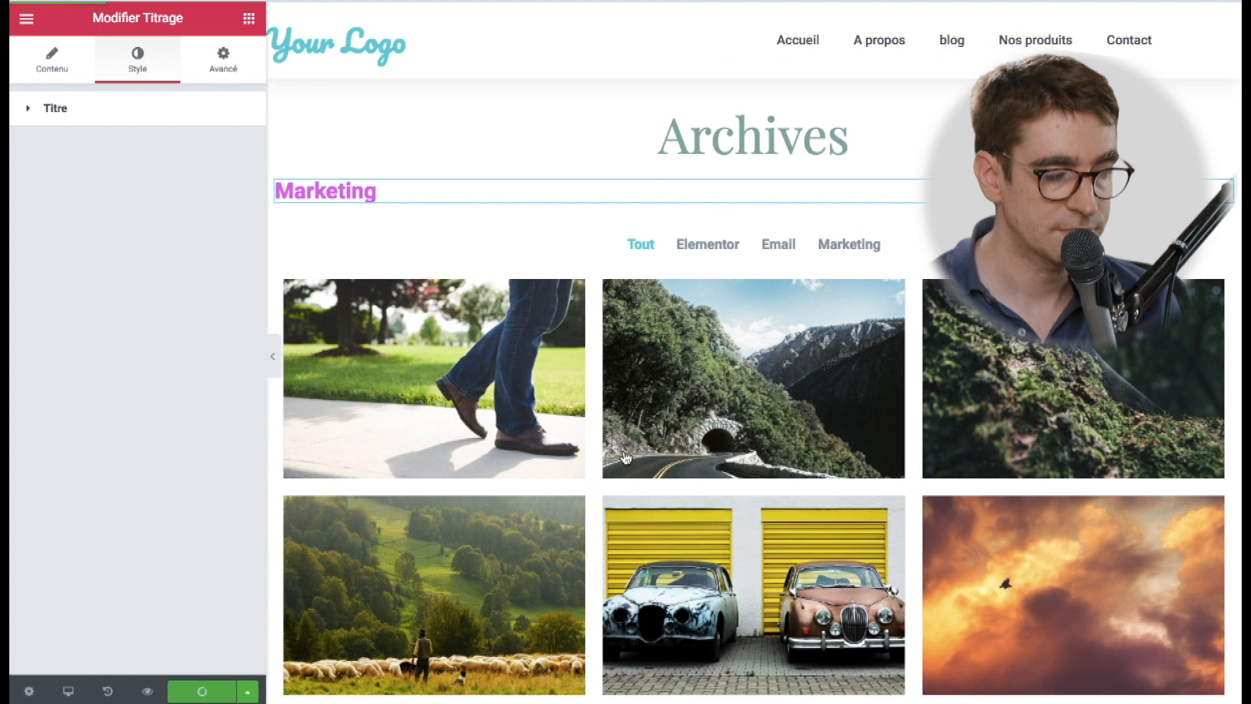
Step: Detach the Marketing heading above the second gallery from its global widget
{"action": "scroll", "coordinate": [624, 455], "scroll_direction": "down", "scroll_amount": 15}
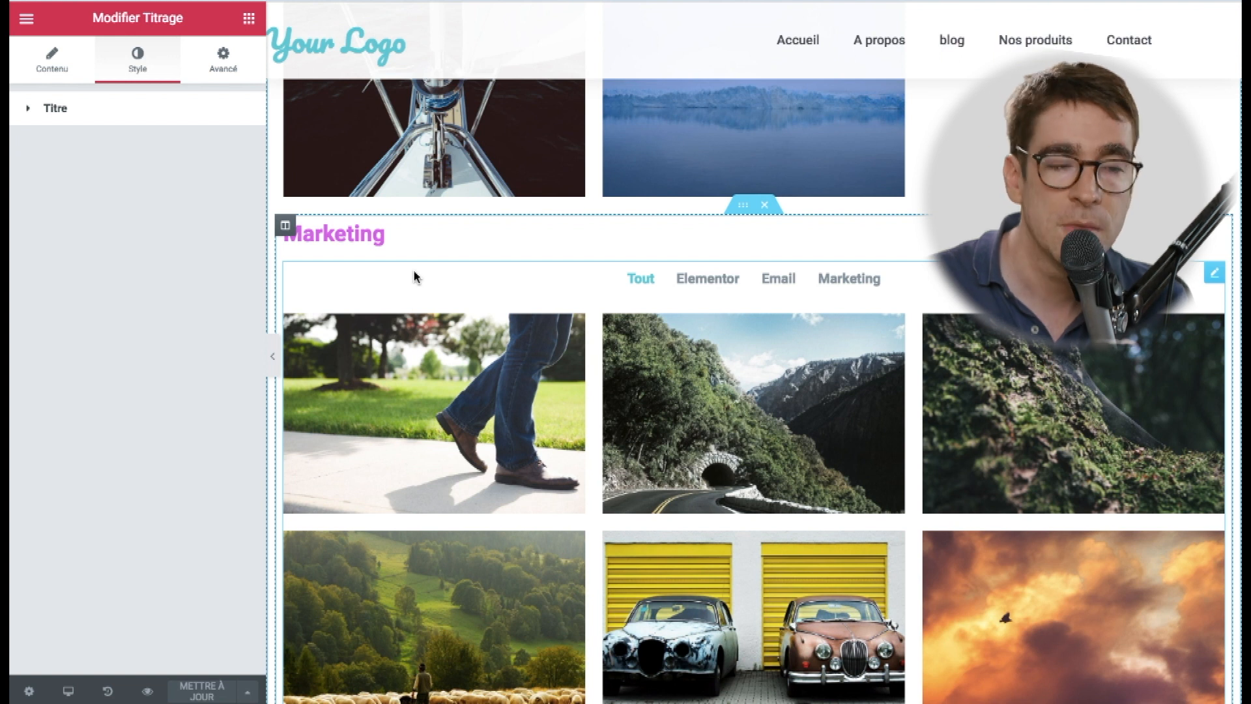
{"action": "left_click", "coordinate": [360, 232]}
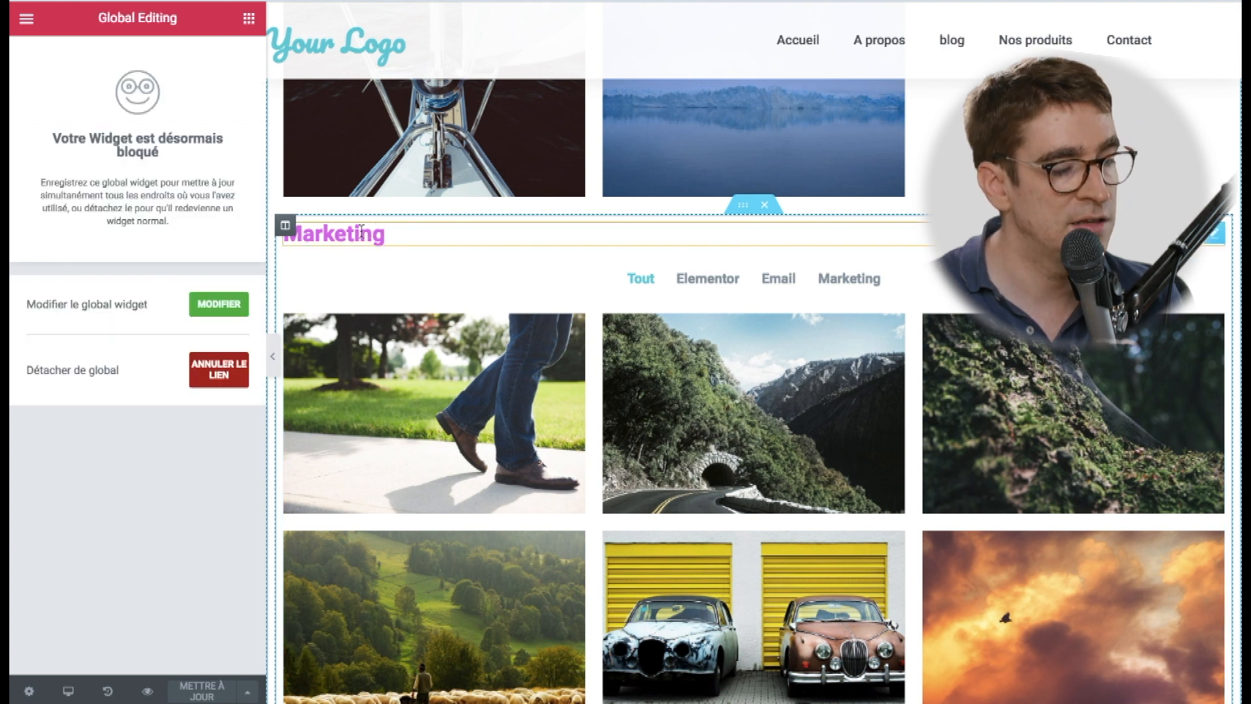
{"action": "left_click", "coordinate": [219, 370]}
{"action": "left_click", "coordinate": [747, 414]}
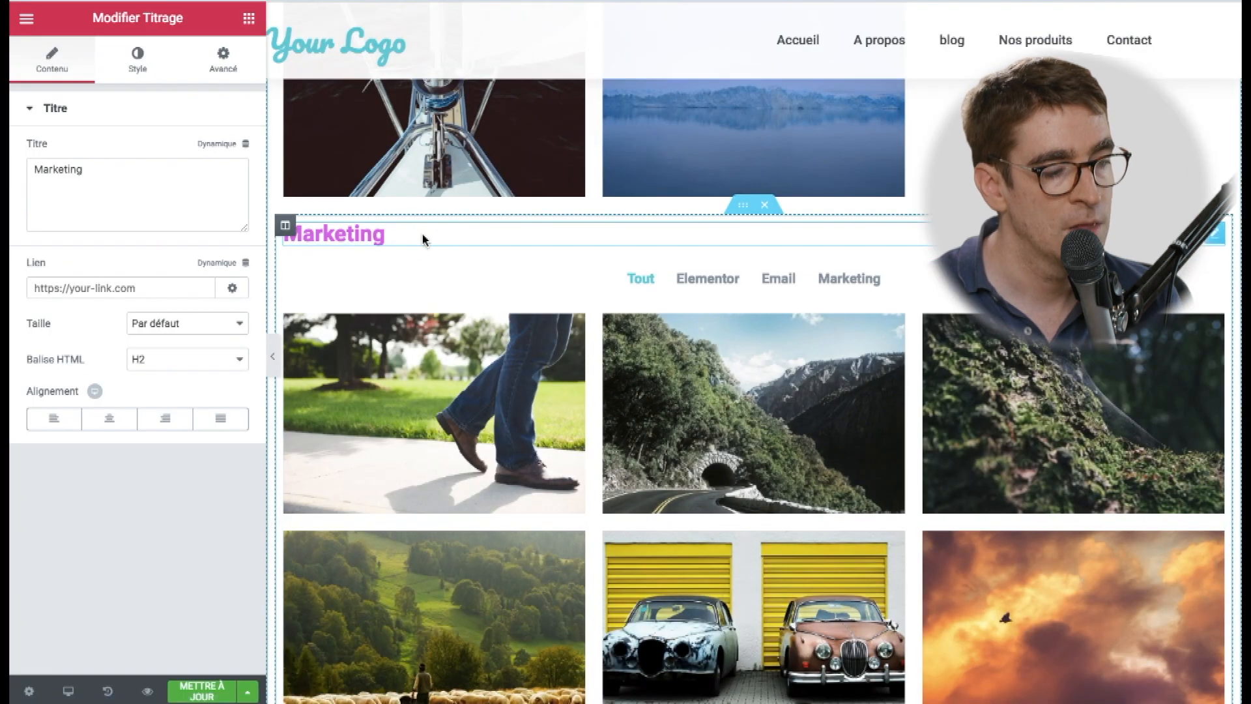
Step: Set the detached Marketing heading's text colour to a muted green, #7ba84f, and check the global heading above the first gallery
{"action": "left_click", "coordinate": [137, 58]}
{"action": "left_click", "coordinate": [229, 149]}
{"action": "left_click_drag", "start_coordinate": [142, 233], "coordinate": [71, 232]}
{"action": "scroll", "coordinate": [537, 236], "scroll_direction": "up", "scroll_amount": 10}
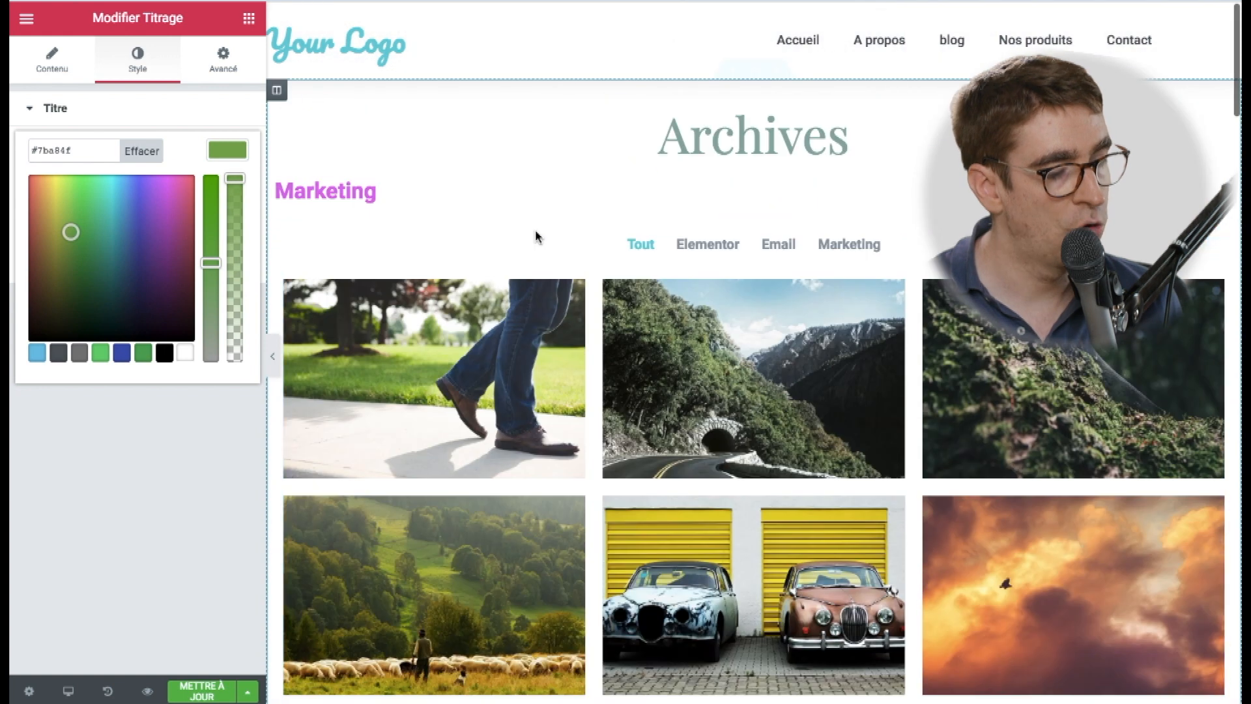